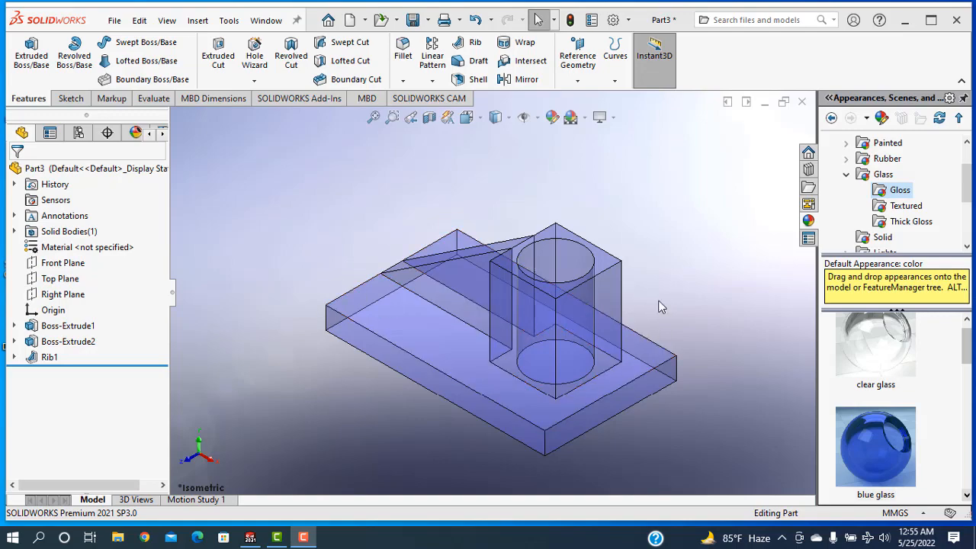
pyautogui.moveTo(663, 286); pyautogui.dragTo(737, 462, button='middle')
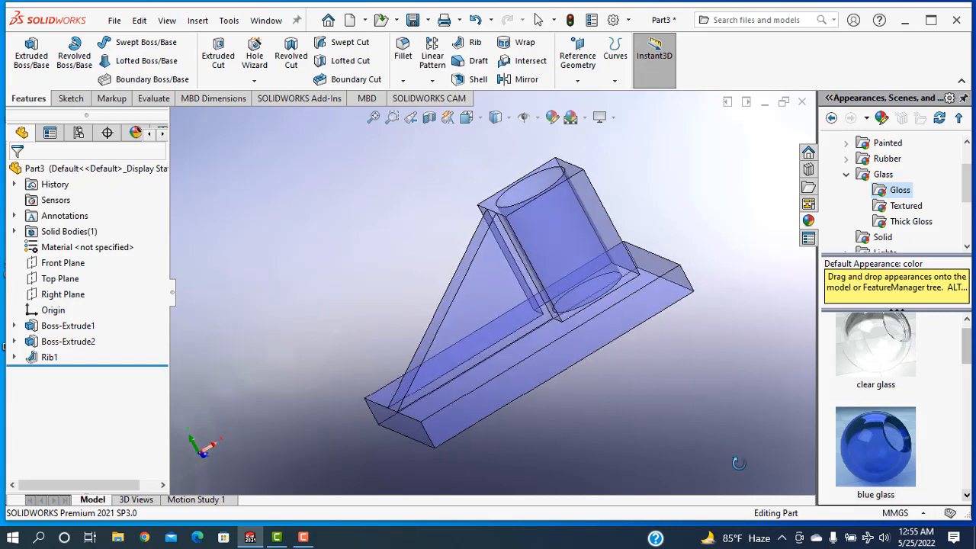
pyautogui.moveTo(678, 207); pyautogui.dragTo(586, 319, button='middle')
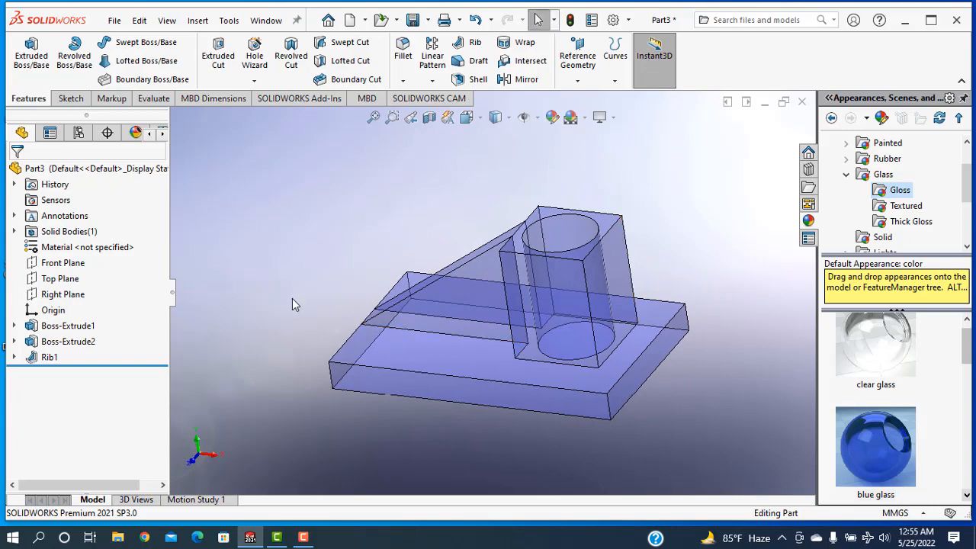
pyautogui.moveTo(285, 412); pyautogui.dragTo(290, 312, button='middle')
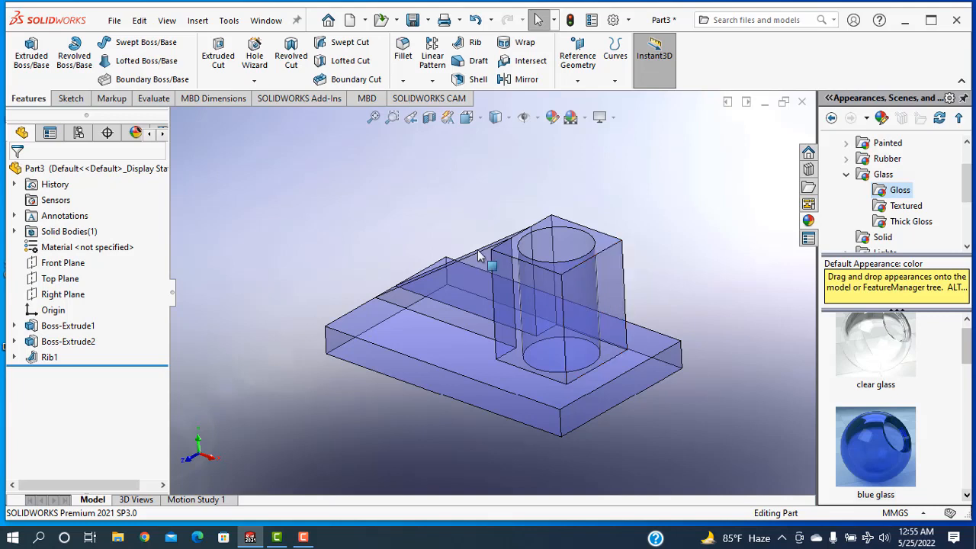
# Step: Create a new part document and set its unit system to MMGS
pyautogui.click(115, 20)
pyautogui.click(133, 42)
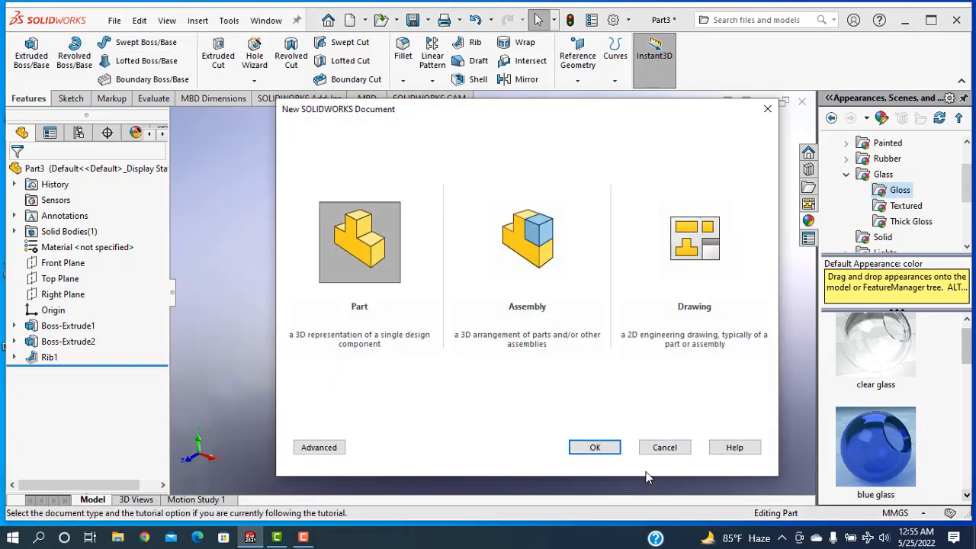
pyautogui.click(597, 447)
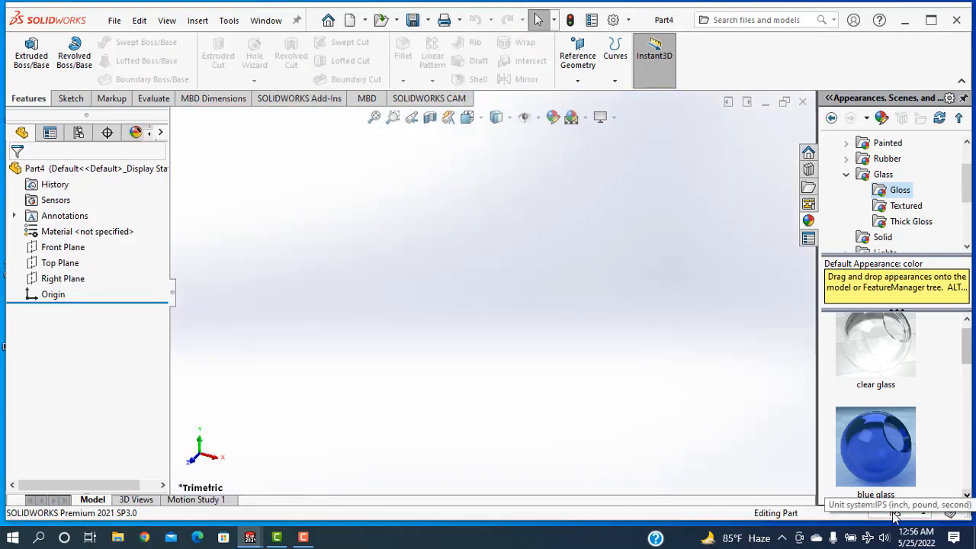
pyautogui.click(895, 515)
pyautogui.click(861, 453)
# Step: Start a sketch on the Front Plane and draw a center rectangle about 182 mm wide, centred on the origin
pyautogui.click(54, 248)
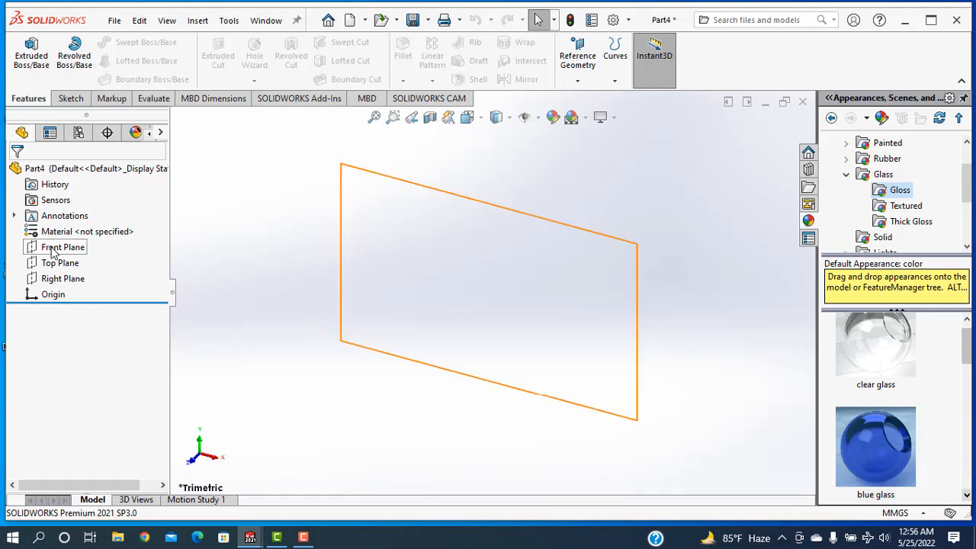
pyautogui.click(54, 249)
pyautogui.click(68, 229)
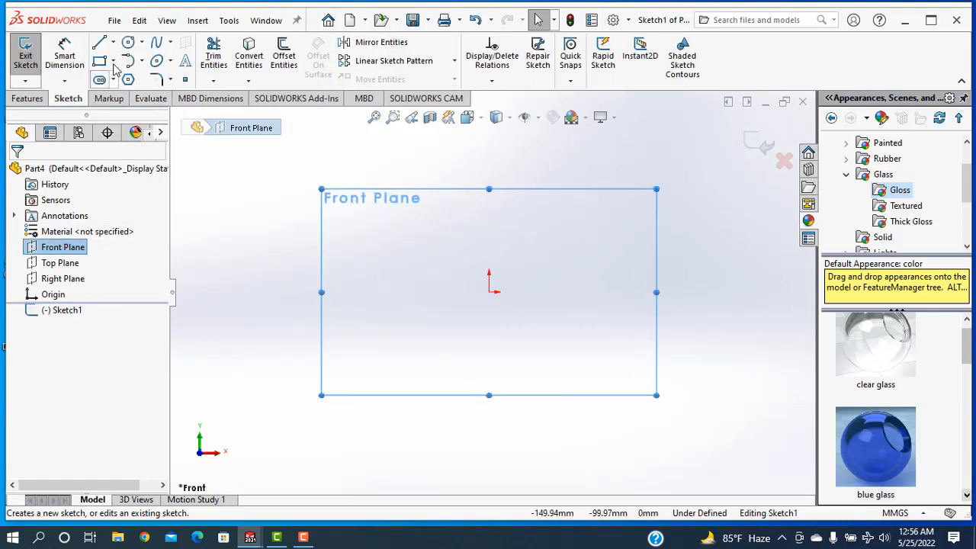
pyautogui.click(113, 61)
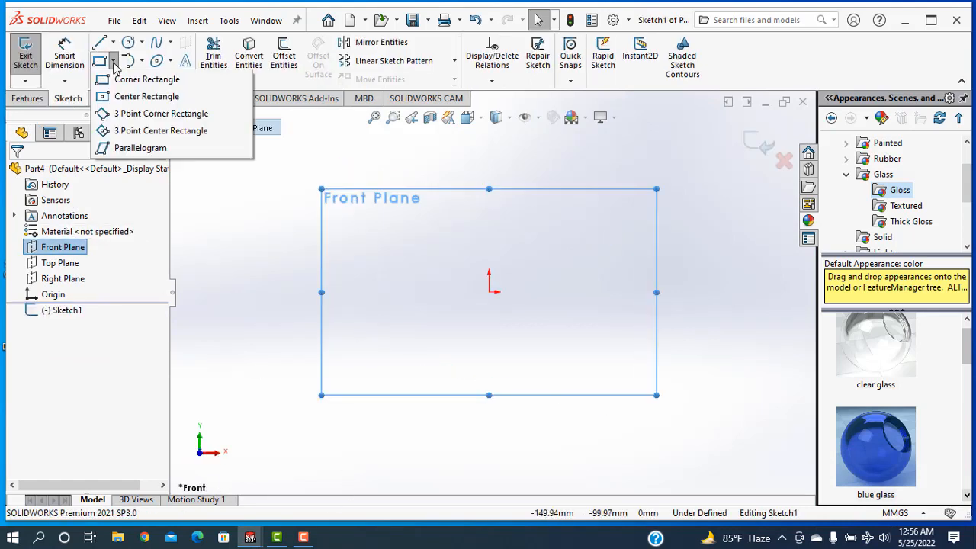
pyautogui.click(128, 99)
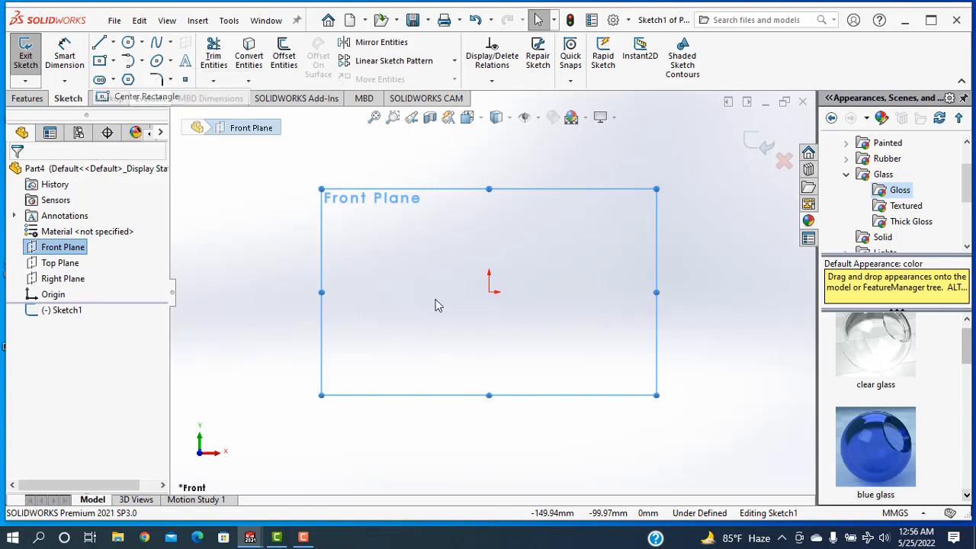
pyautogui.click(489, 292)
pyautogui.click(661, 315)
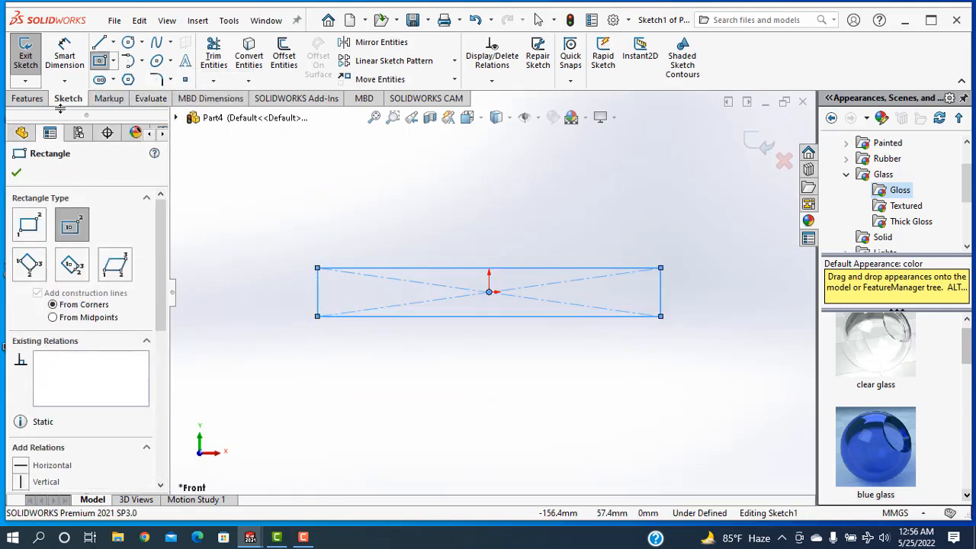
# Step: Dimension the rectangle's upper horizontal edge to 100 mm
pyautogui.click(66, 61)
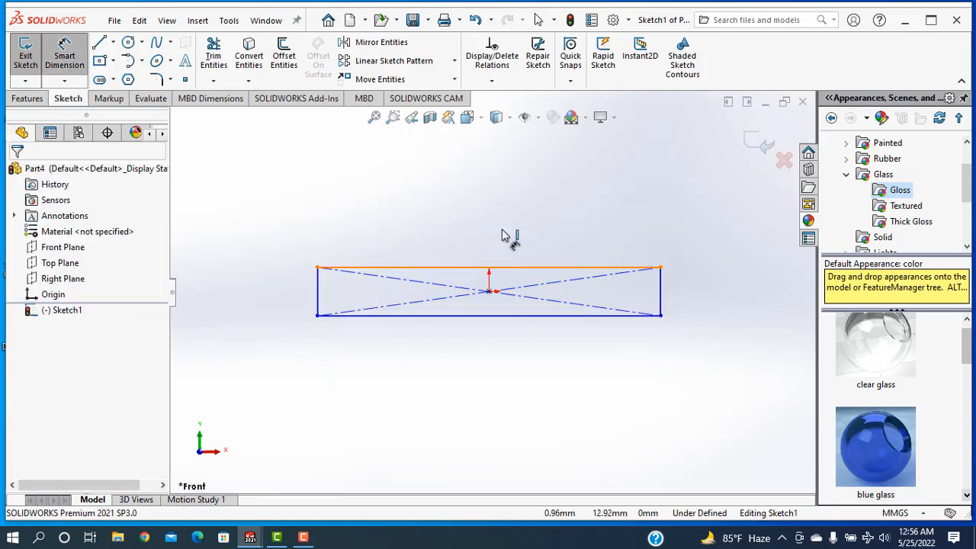
pyautogui.click(502, 268)
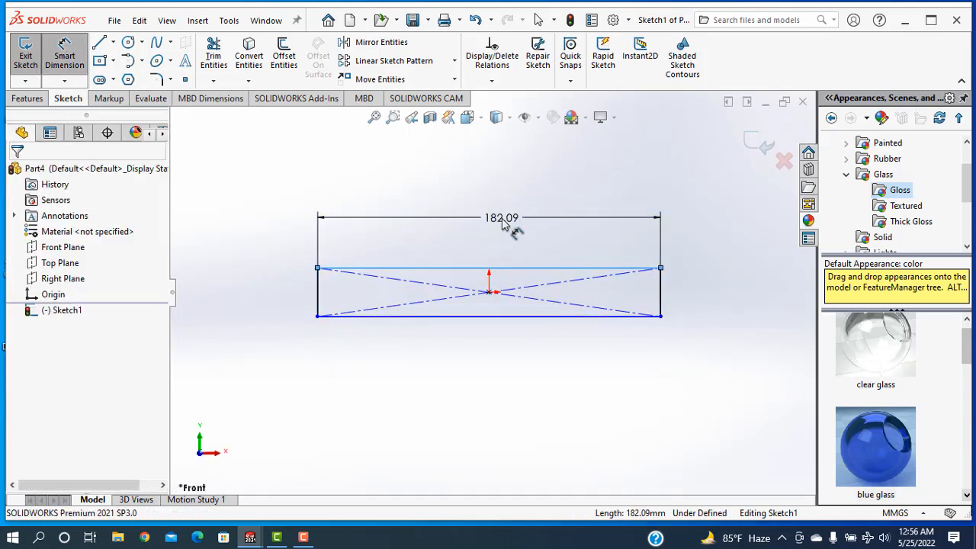
pyautogui.click(502, 221)
pyautogui.write('100')
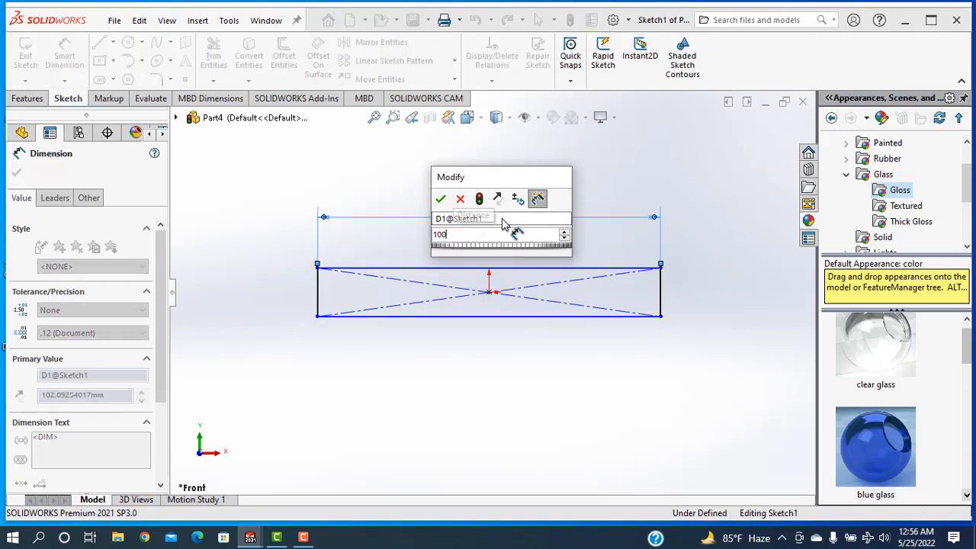
pyautogui.press('Return')
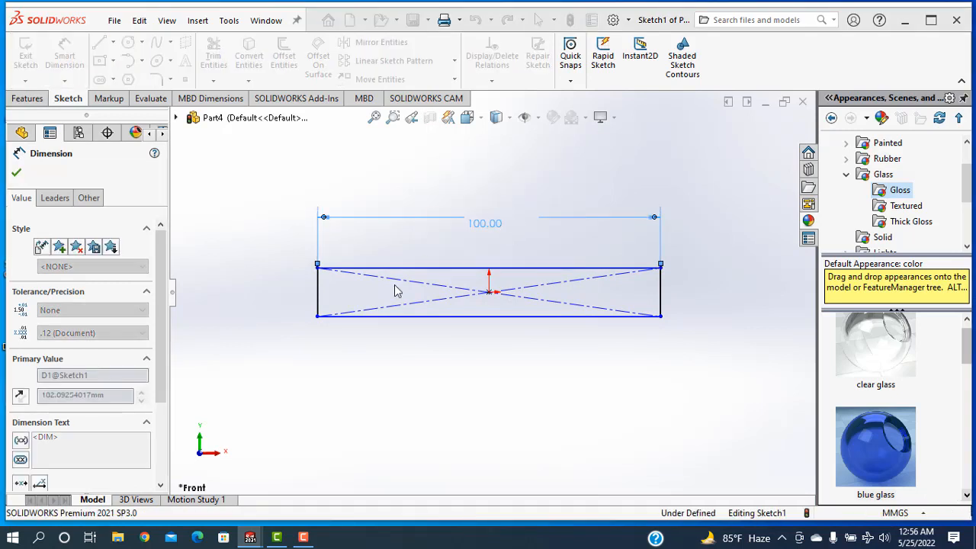
# Step: Dimension the rectangle's vertical side to 10 mm and exit the sketch
pyautogui.click(318, 305)
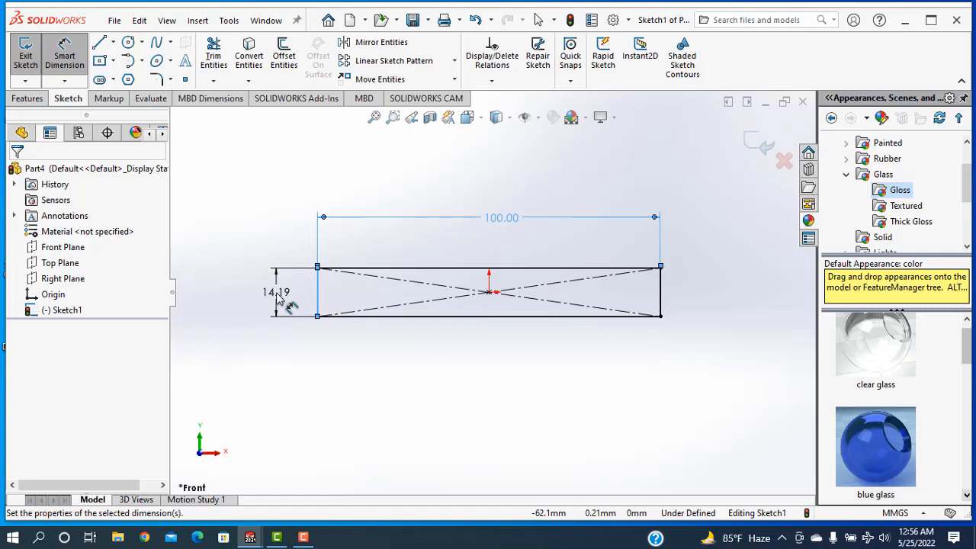
pyautogui.click(276, 293)
pyautogui.write('10')
pyautogui.press('Return')
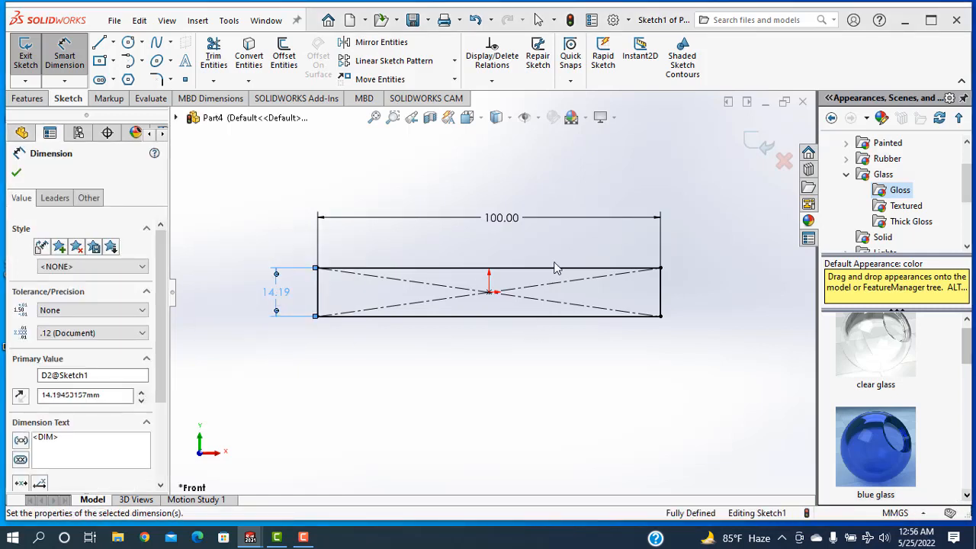
pyautogui.press('Escape')
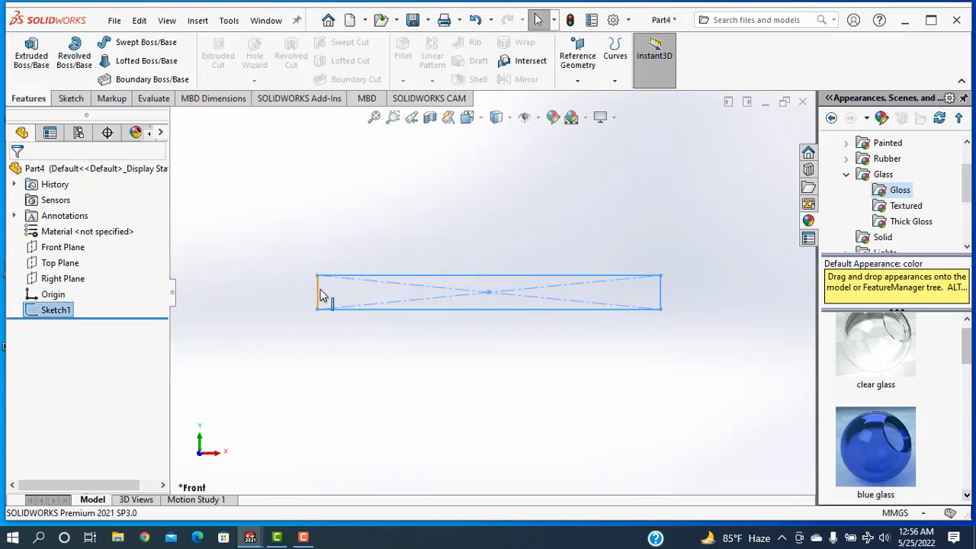
# Step: Extrude the rectangle 60 mm with the Mid Plane end condition to form the base plate
pyautogui.click(32, 58)
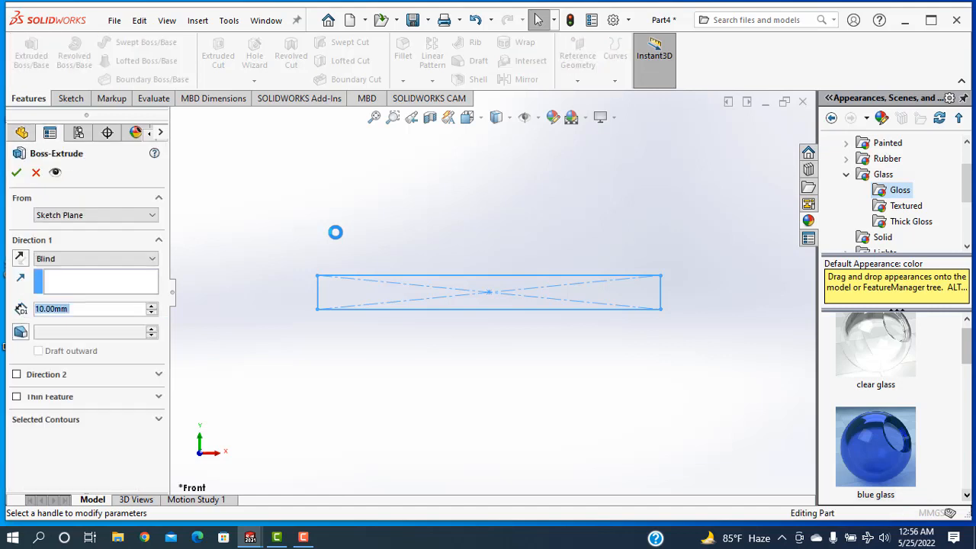
pyautogui.click(96, 259)
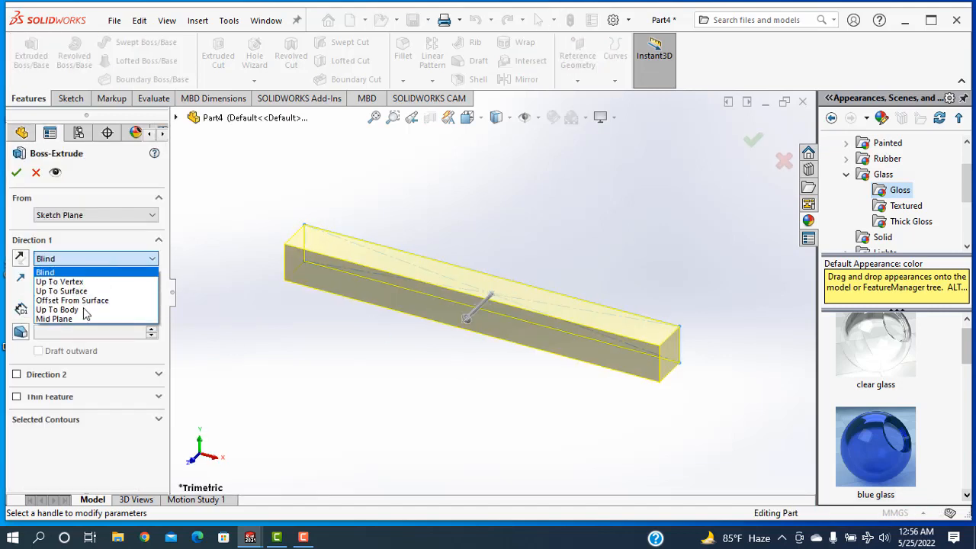
pyautogui.click(73, 321)
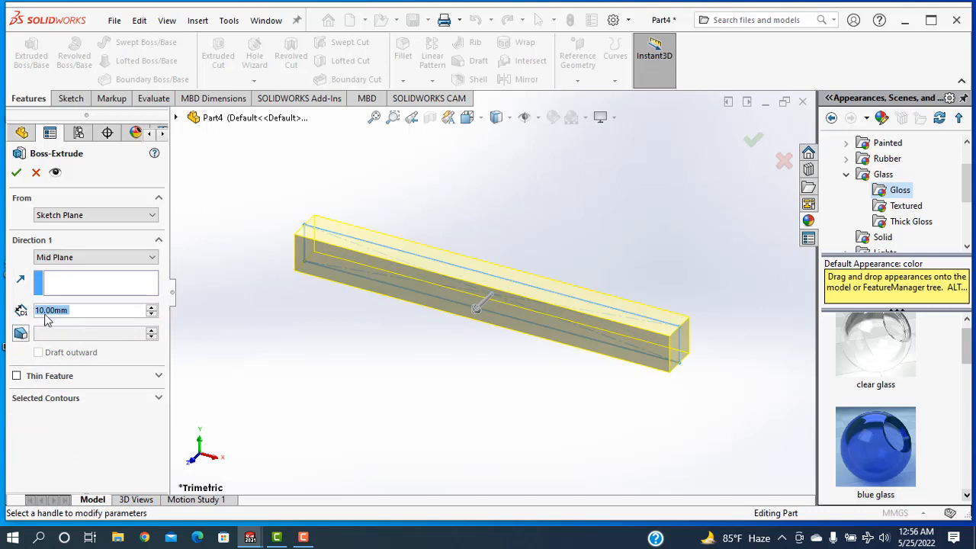
pyautogui.write('60')
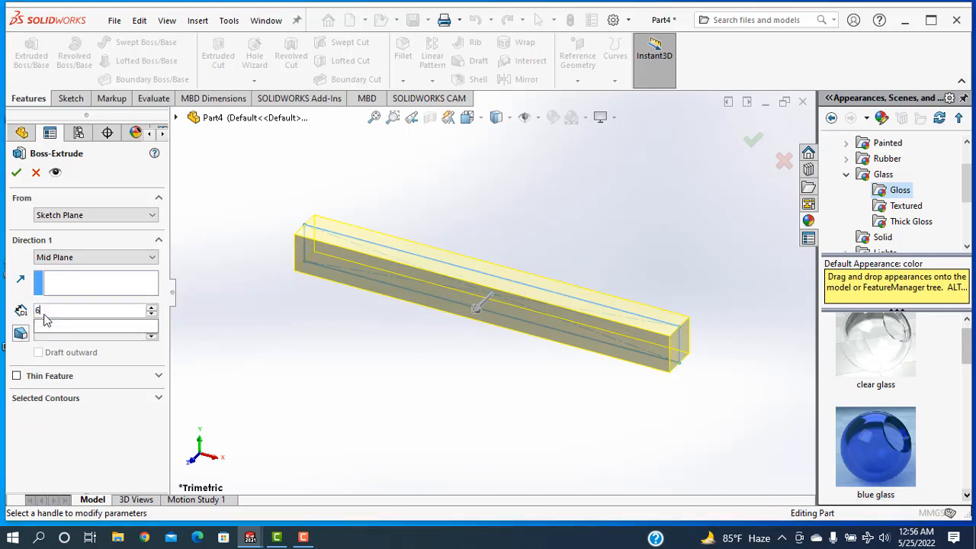
pyautogui.press('Return')
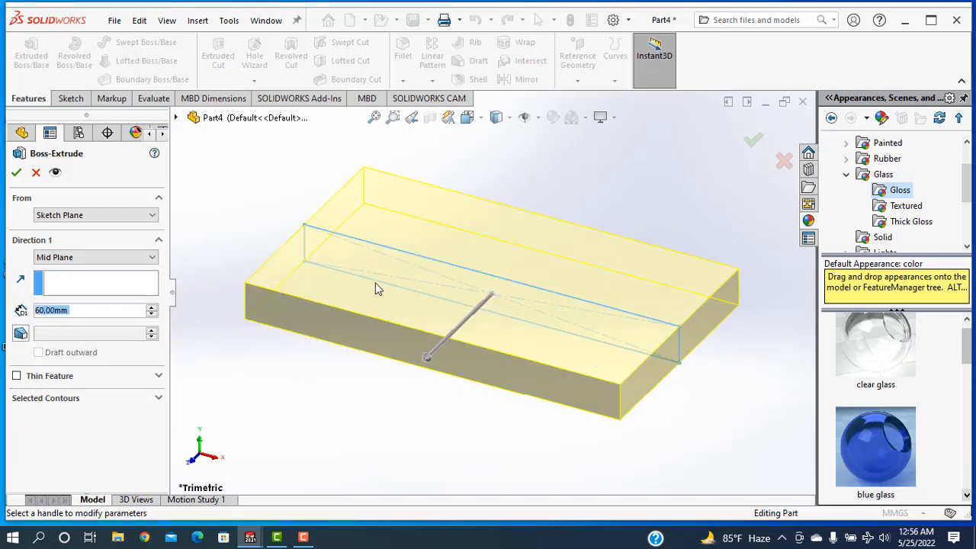
pyautogui.click(16, 174)
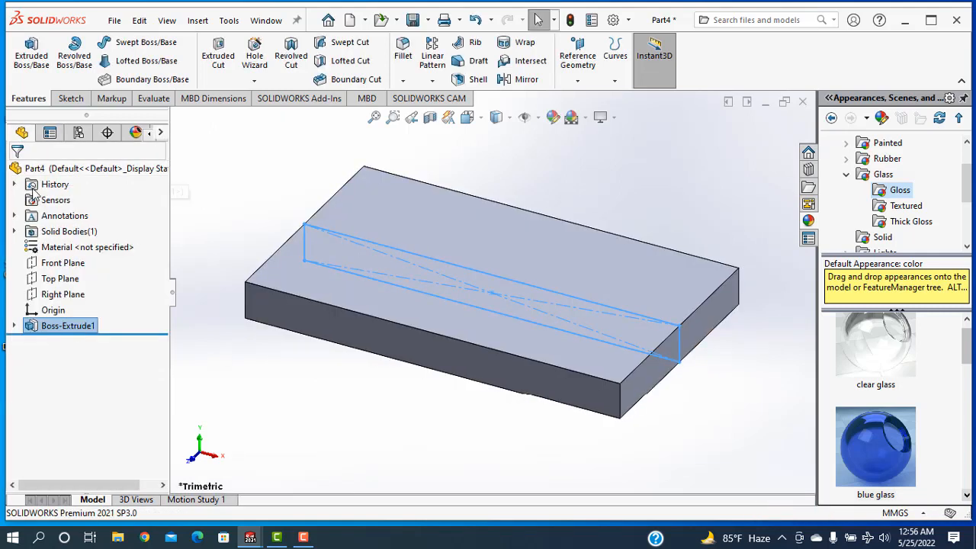
# Step: Start an extrude sketch on the plate's top face and draw a corner rectangle between the origin and the plate's right short edge
pyautogui.click(31, 61)
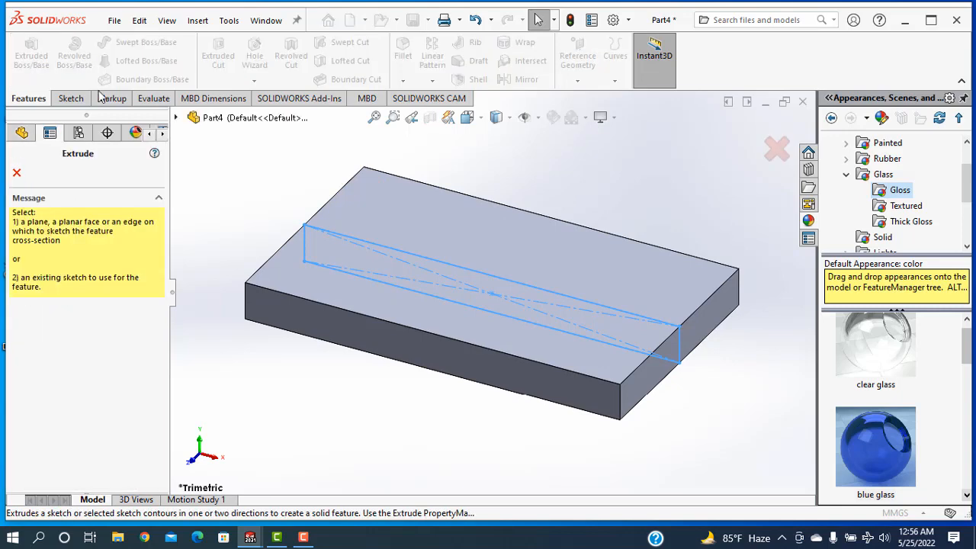
pyautogui.click(542, 260)
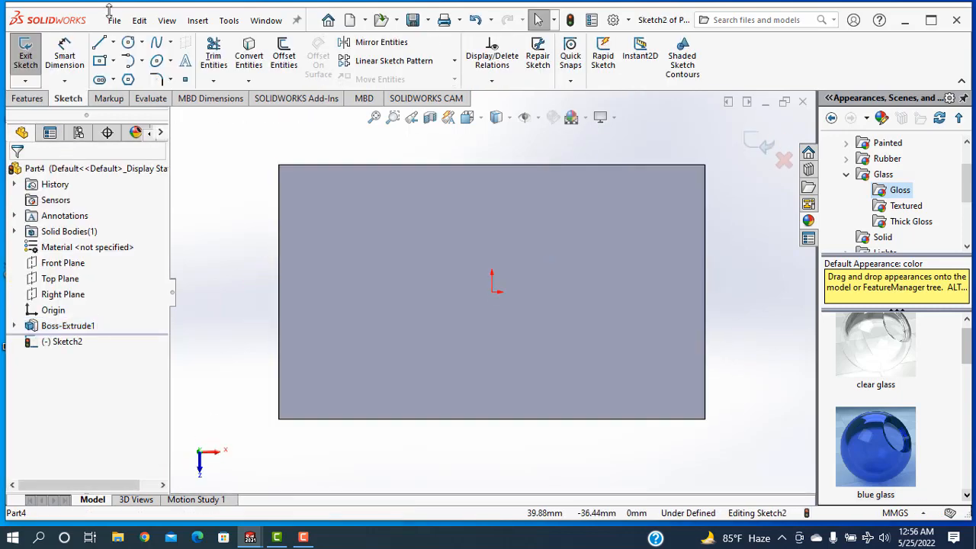
pyautogui.click(112, 61)
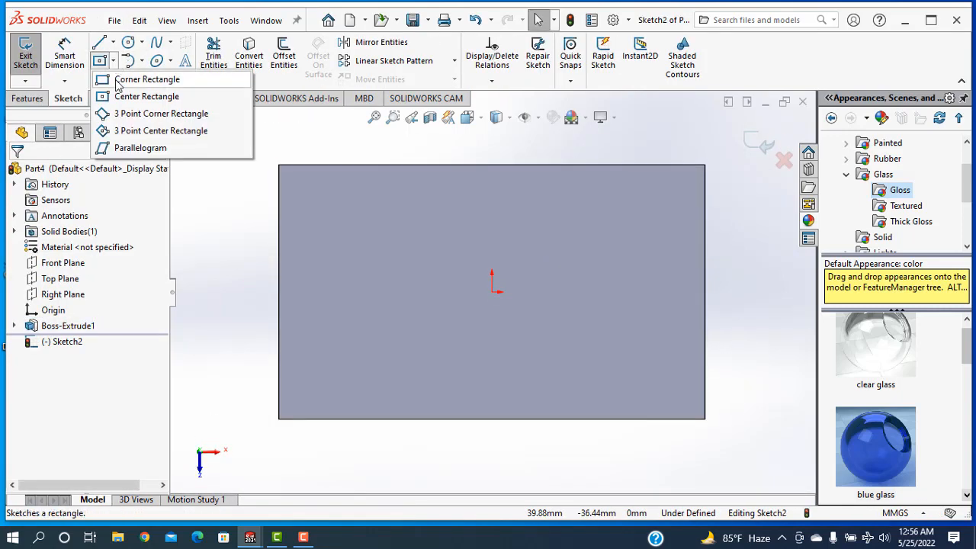
pyautogui.click(119, 82)
pyautogui.click(540, 242)
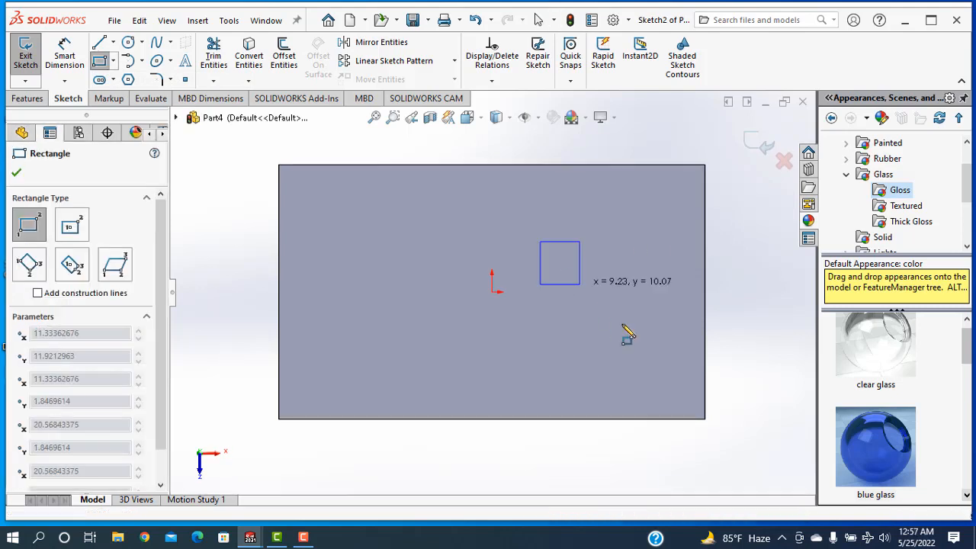
pyautogui.click(670, 347)
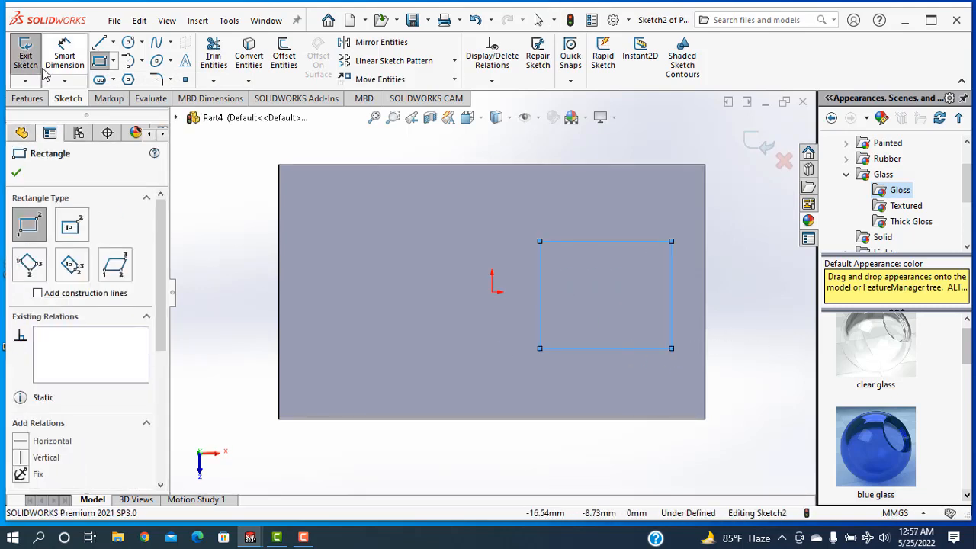
# Step: Dimension the gap between the rectangle's lower side and the plate's lower long edge to 15 mm
pyautogui.click(65, 60)
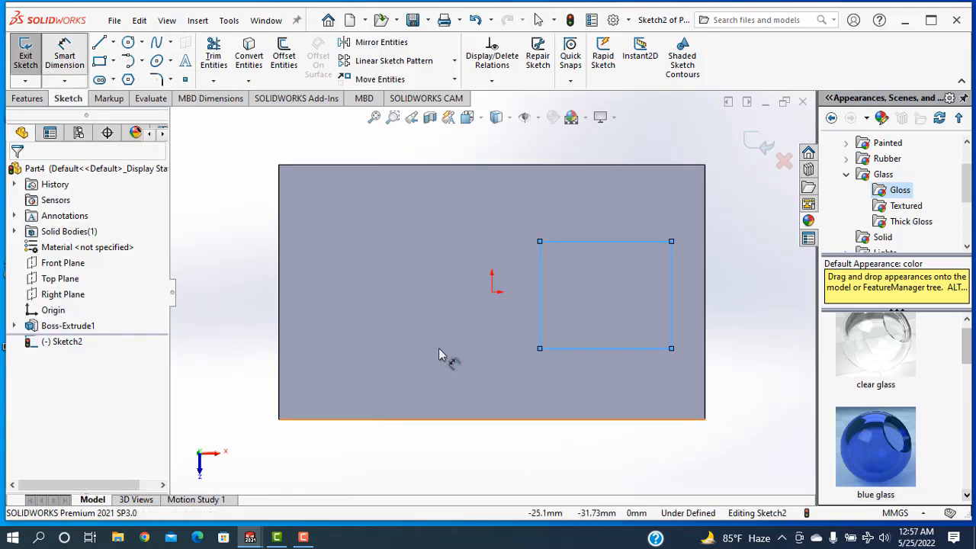
pyautogui.click(619, 348)
pyautogui.click(654, 418)
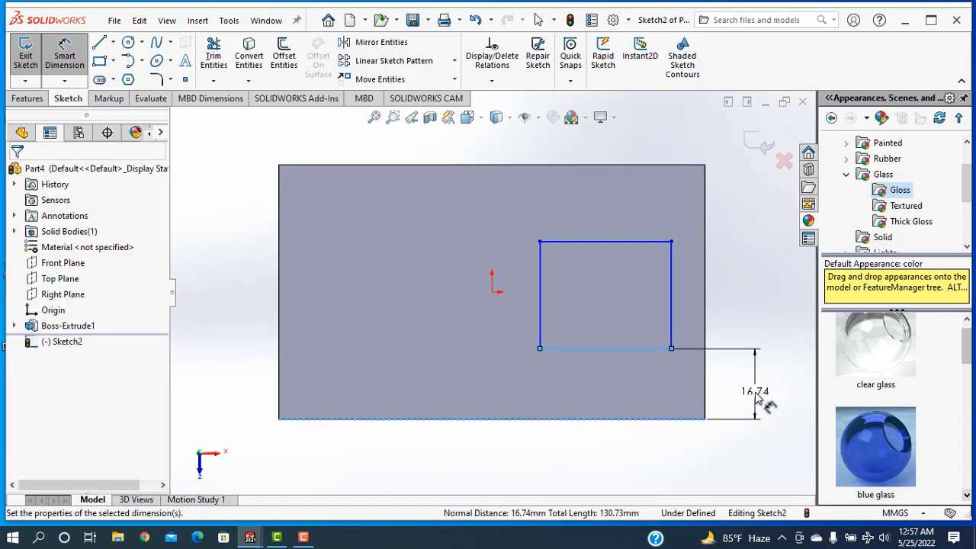
pyautogui.click(757, 396)
pyautogui.write('15')
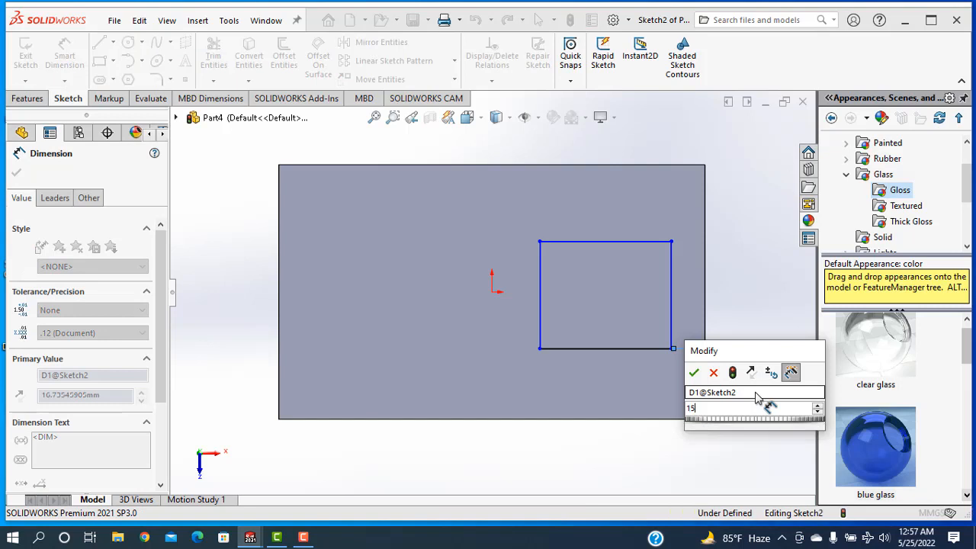
pyautogui.press('Return')
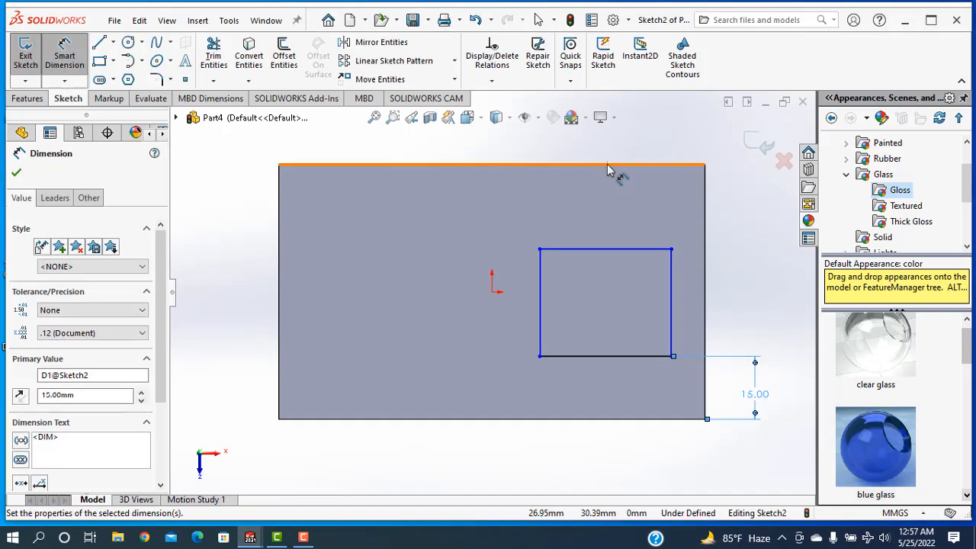
# Step: Dimension the gap between the rectangle's upper side and the plate's upper long edge to 15 mm
pyautogui.click(608, 167)
pyautogui.click(616, 250)
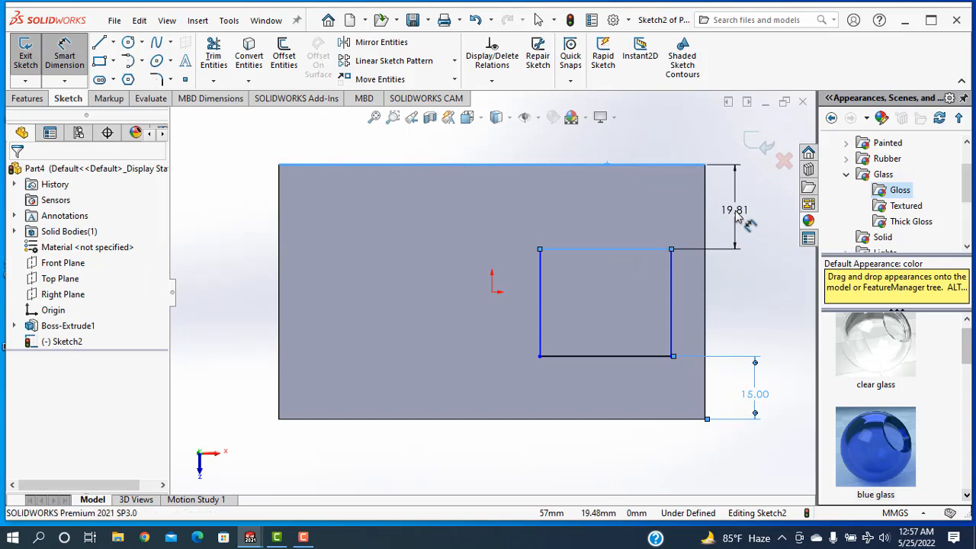
pyautogui.click(738, 217)
pyautogui.write('15')
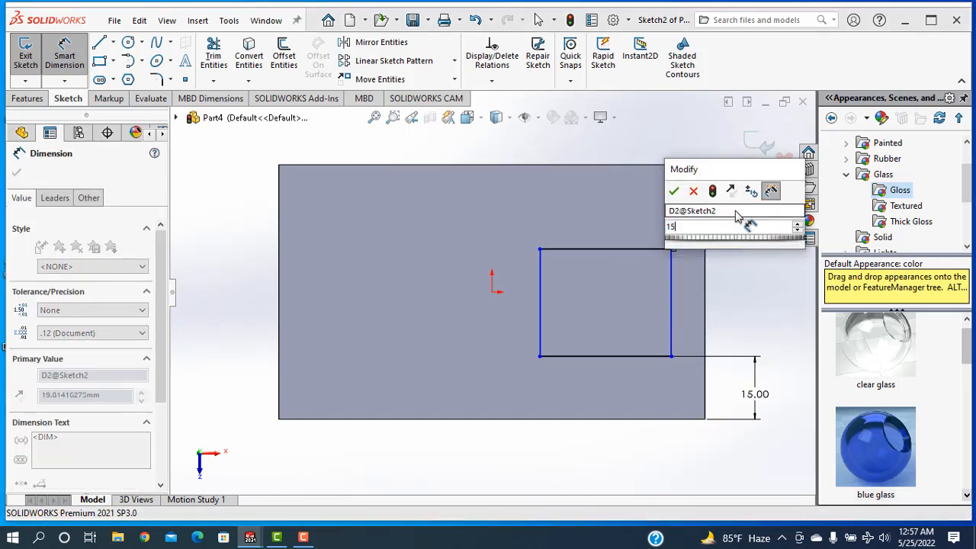
pyautogui.press('Return')
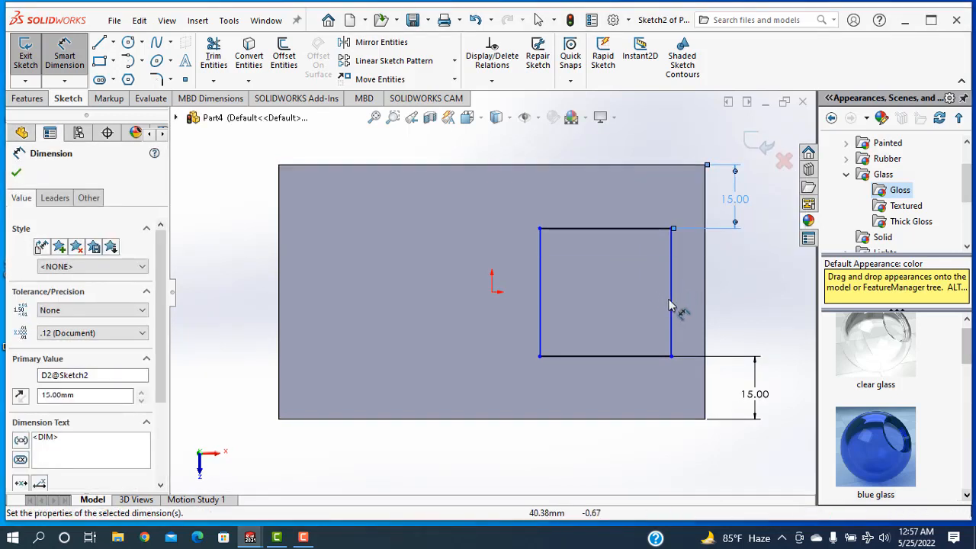
# Step: Dimension the gap between the rectangle's right side and the plate's right short edge to 10 mm
pyautogui.click(674, 309)
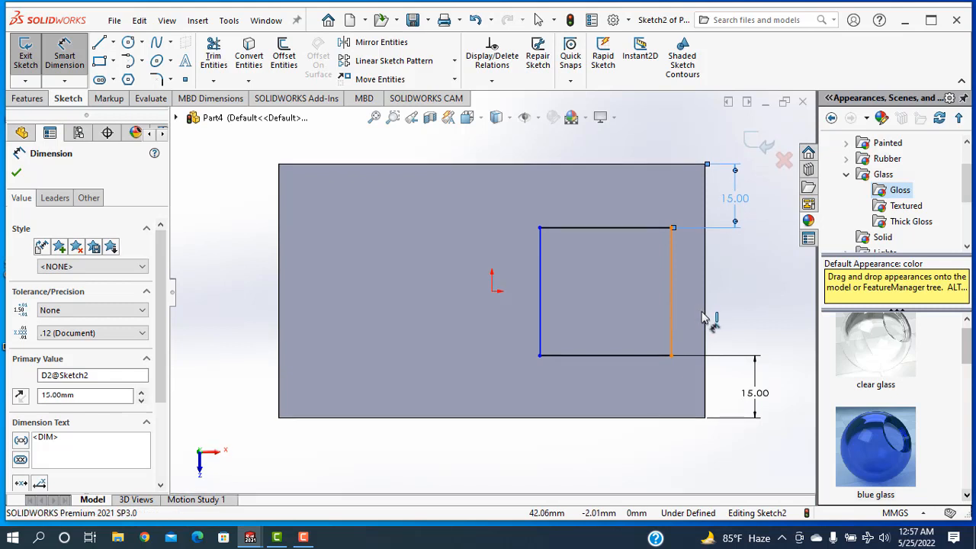
pyautogui.click(703, 438)
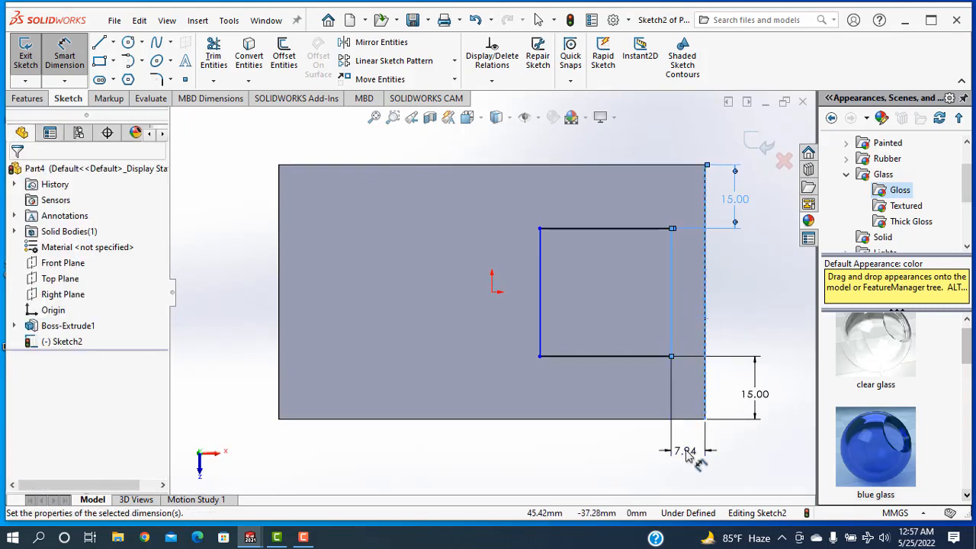
pyautogui.click(685, 451)
pyautogui.write('10')
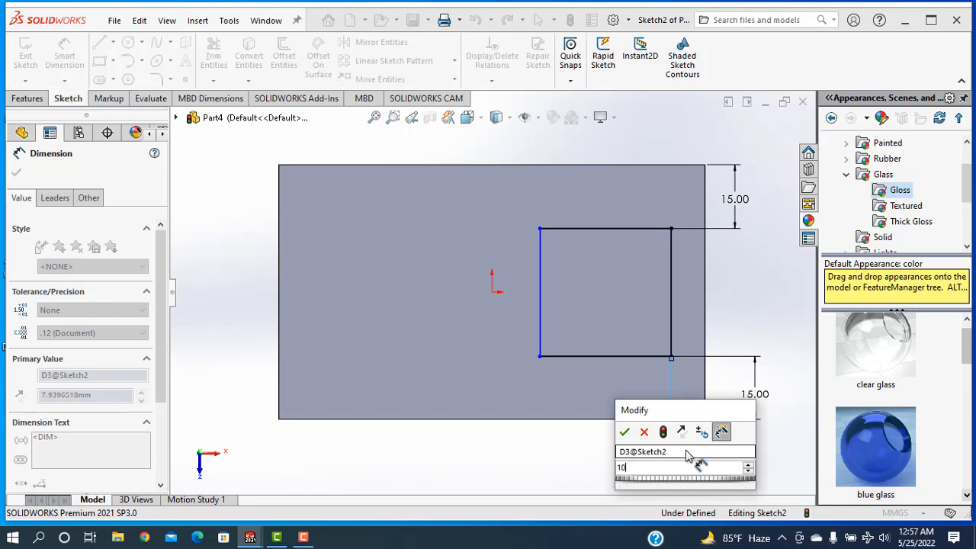
pyautogui.press('Return')
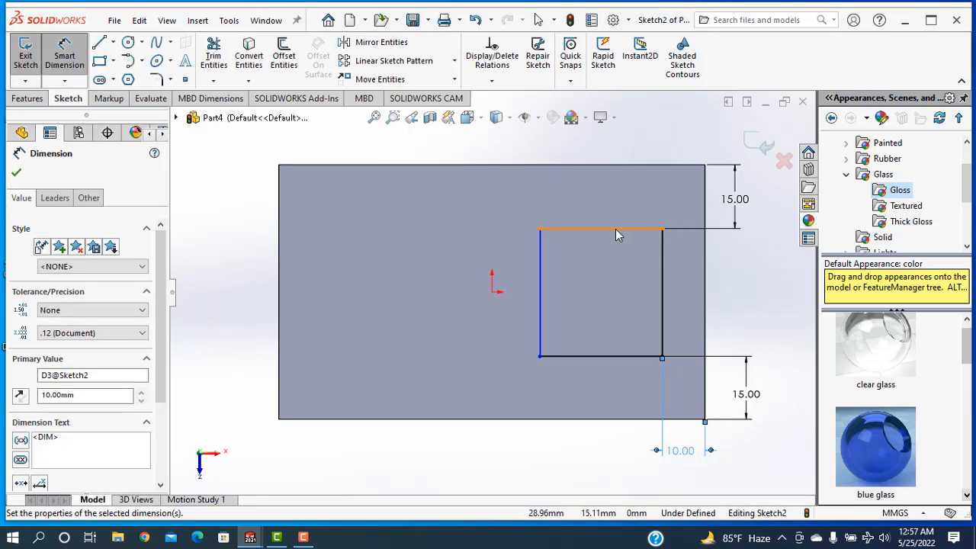
# Step: Dimension the rectangle's upper side to 30 mm and finish dimensioning
pyautogui.click(615, 228)
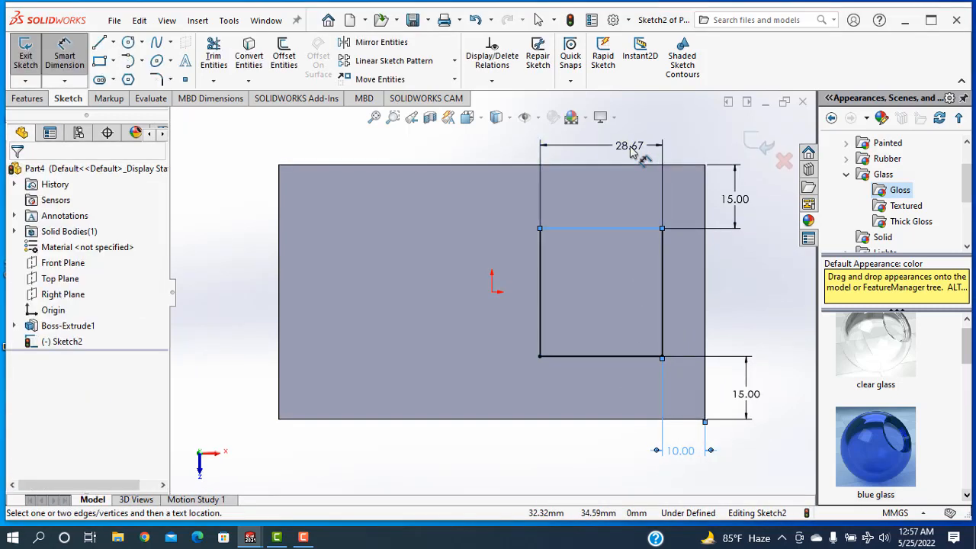
pyautogui.click(629, 151)
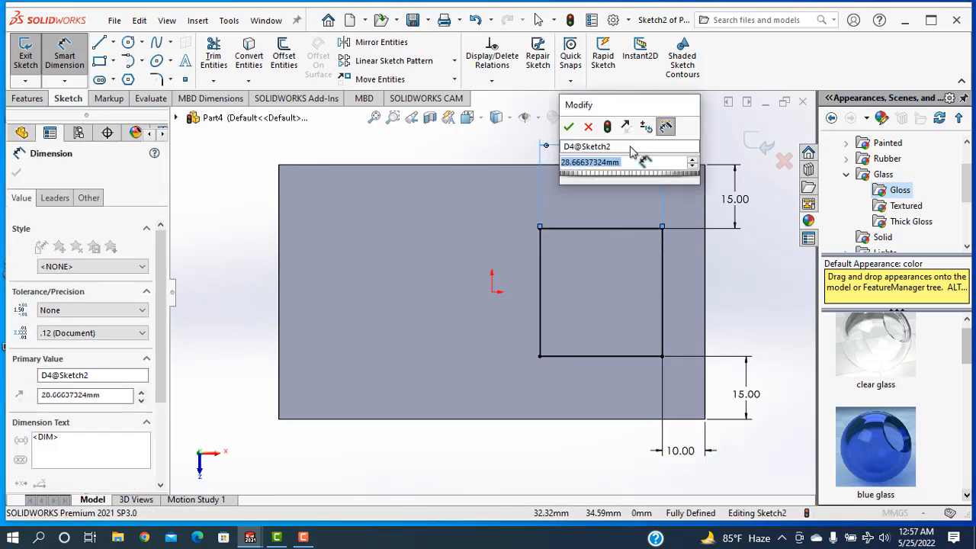
pyautogui.write('30')
pyautogui.press('Return')
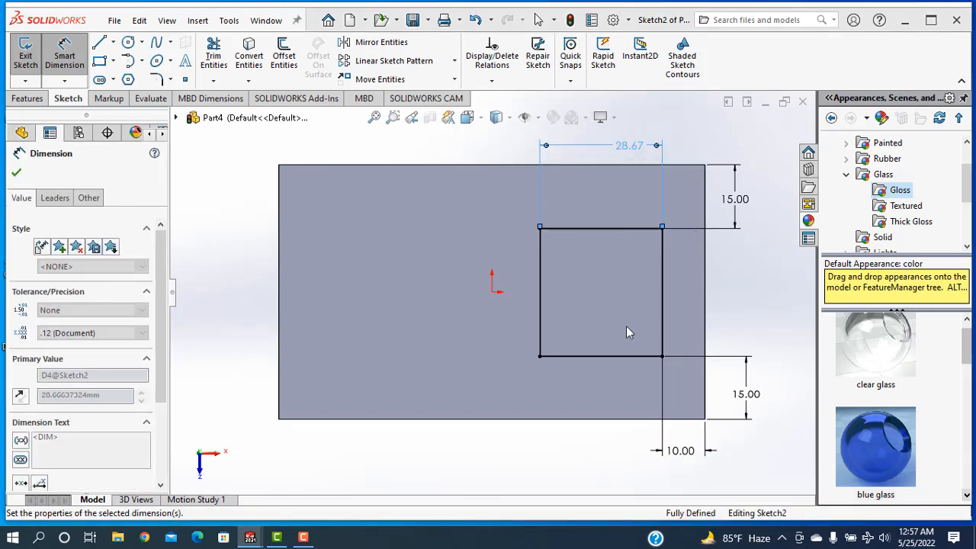
pyautogui.click(16, 173)
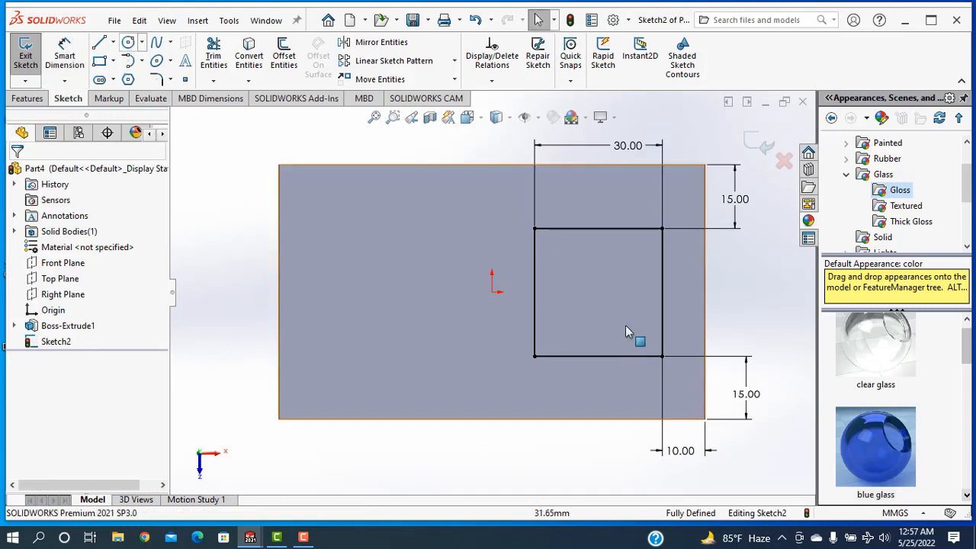
# Step: Draw a circle of 15 mm radius centred in the square and tangent to its right side
pyautogui.click(129, 43)
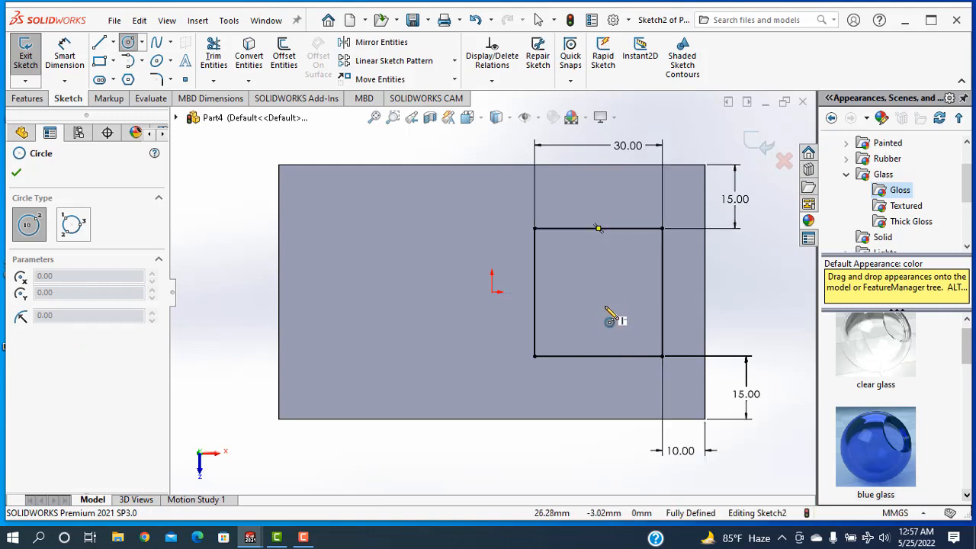
pyautogui.click(599, 292)
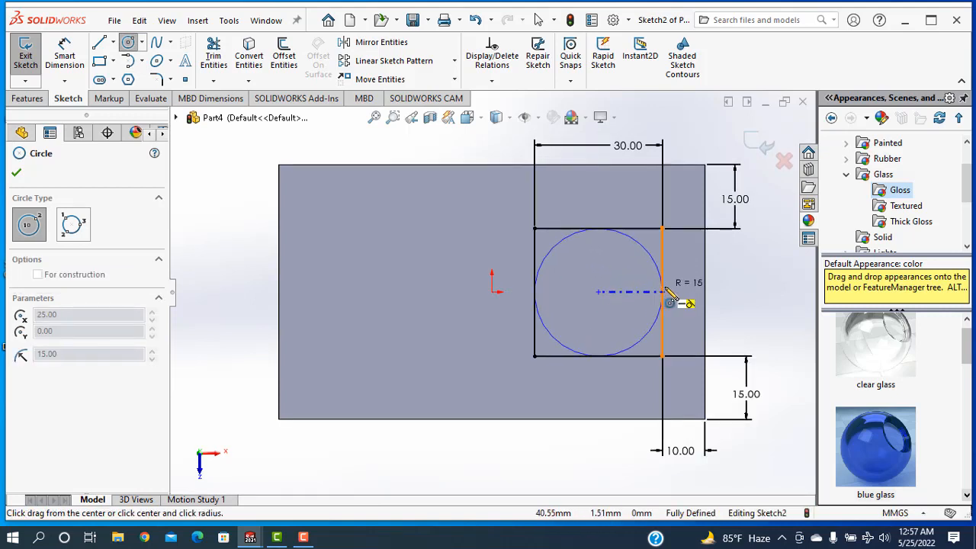
pyautogui.click(665, 293)
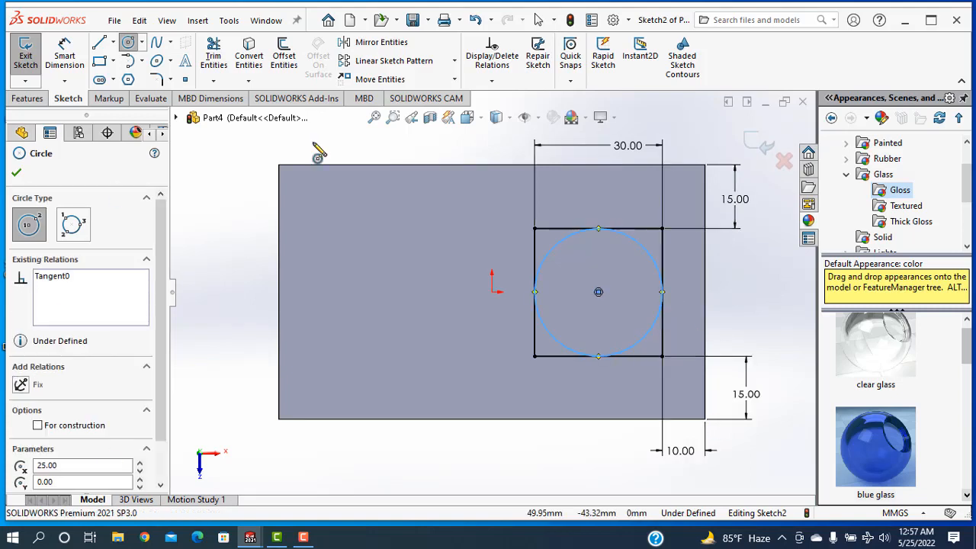
# Step: Offset the circle 2.5 mm inward with the reversed direction, keeping the offset dimension
pyautogui.click(284, 59)
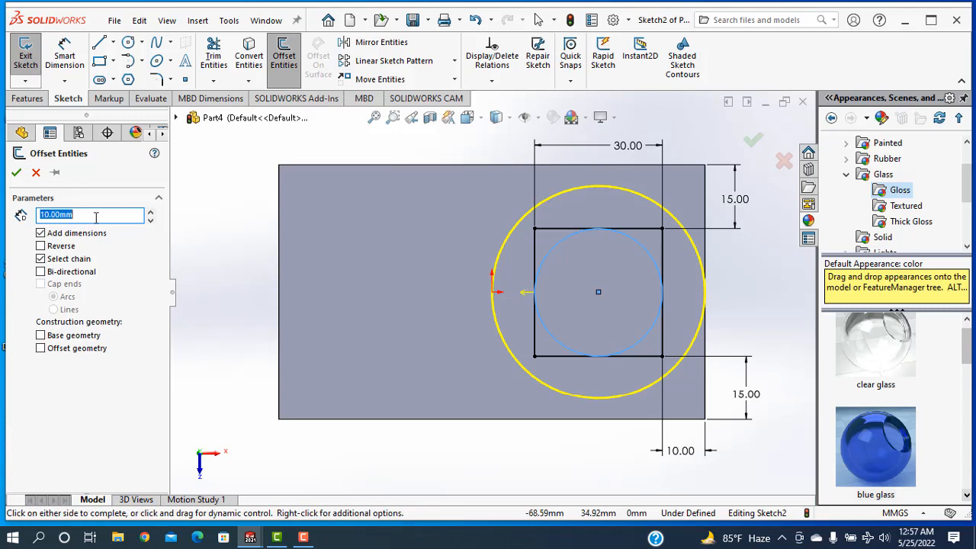
pyautogui.write('2.5')
pyautogui.press('Return')
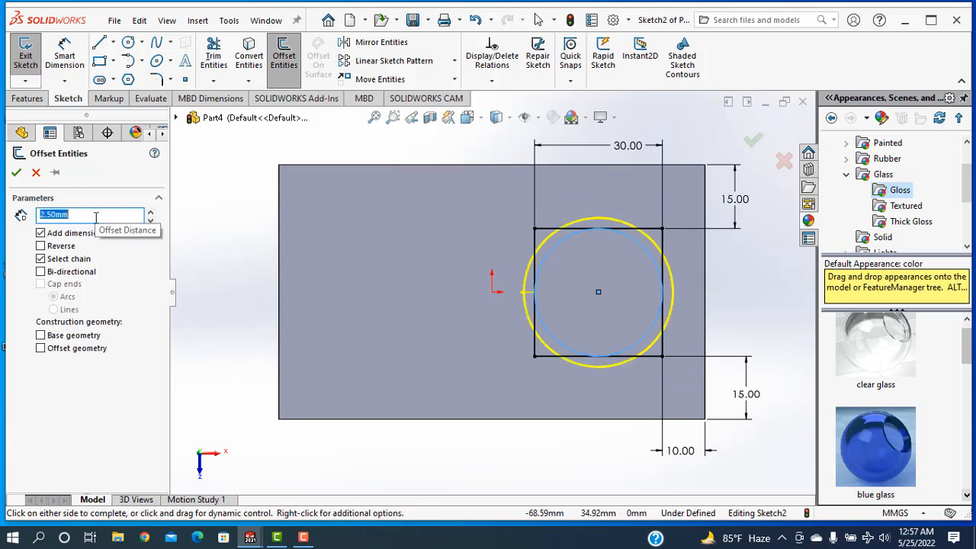
pyautogui.click(40, 246)
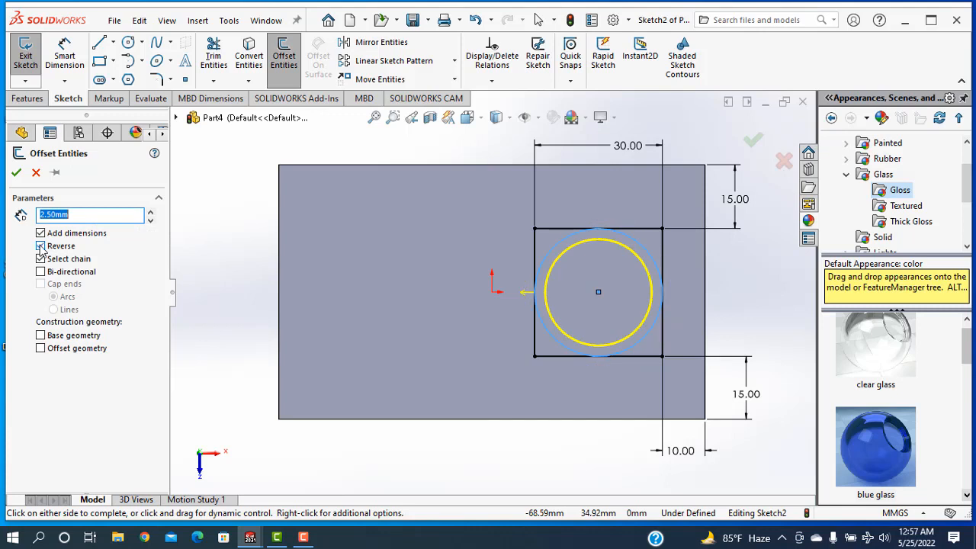
pyautogui.click(16, 172)
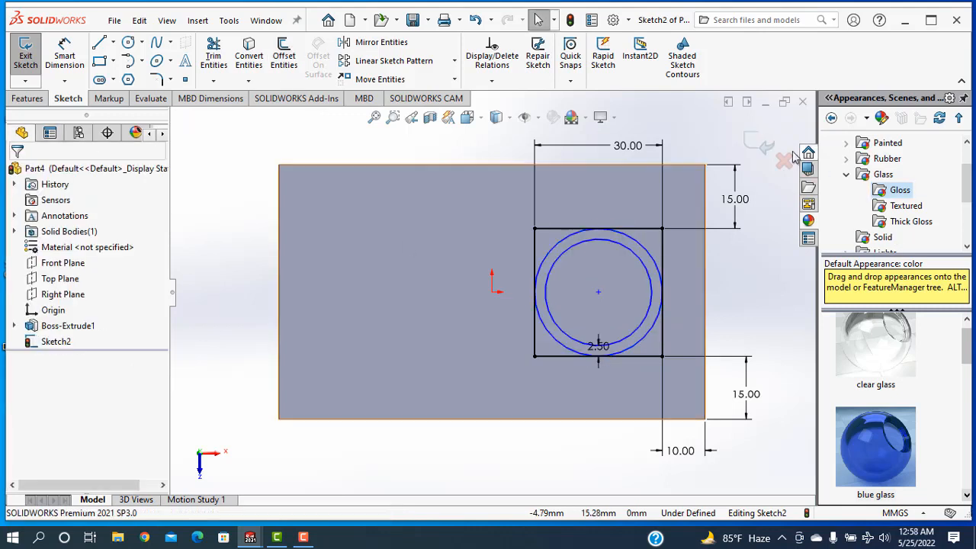
# Step: Finish the sketch and add the four corner regions between the square and outer circle to the extrusion's selected contours
pyautogui.click(750, 140)
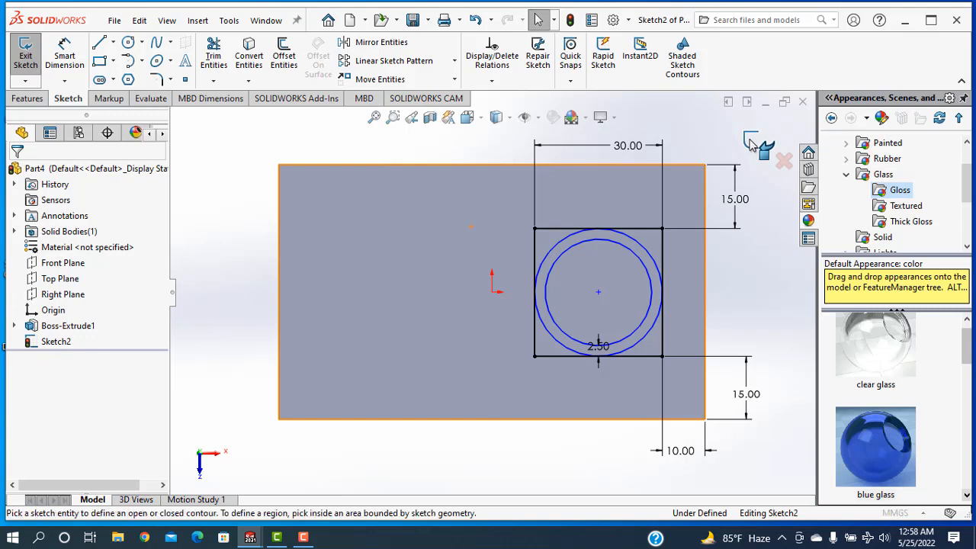
pyautogui.click(656, 247)
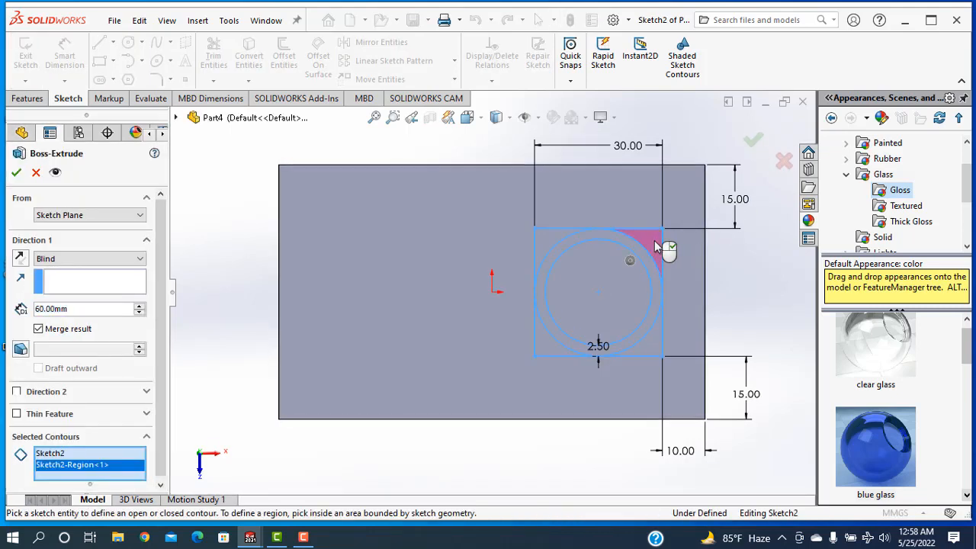
pyautogui.click(544, 244)
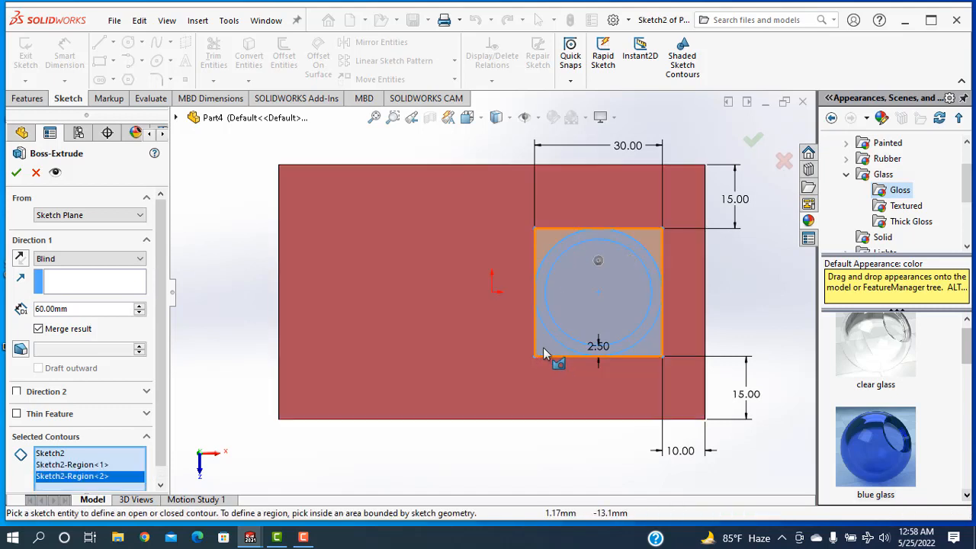
pyautogui.click(551, 345)
pyautogui.click(638, 354)
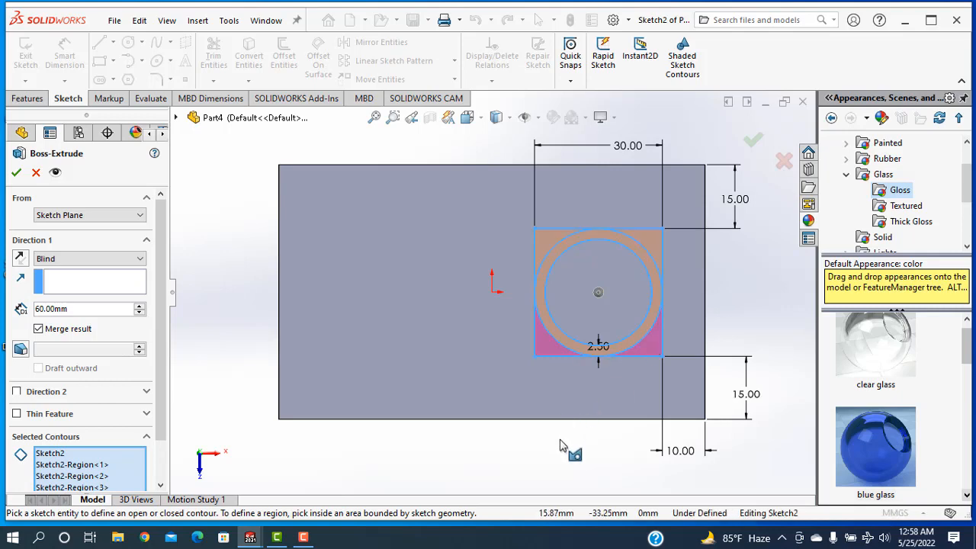
# Step: Extrude the selected contours to a blind depth of 40 mm, merged with the plate, leaving the inner circle open
pyautogui.moveTo(570, 451)
pyautogui.mouseDown(button='middle')
pyautogui.moveTo(556, 392)
pyautogui.moveTo(652, 319)
pyautogui.mouseUp(button='middle')
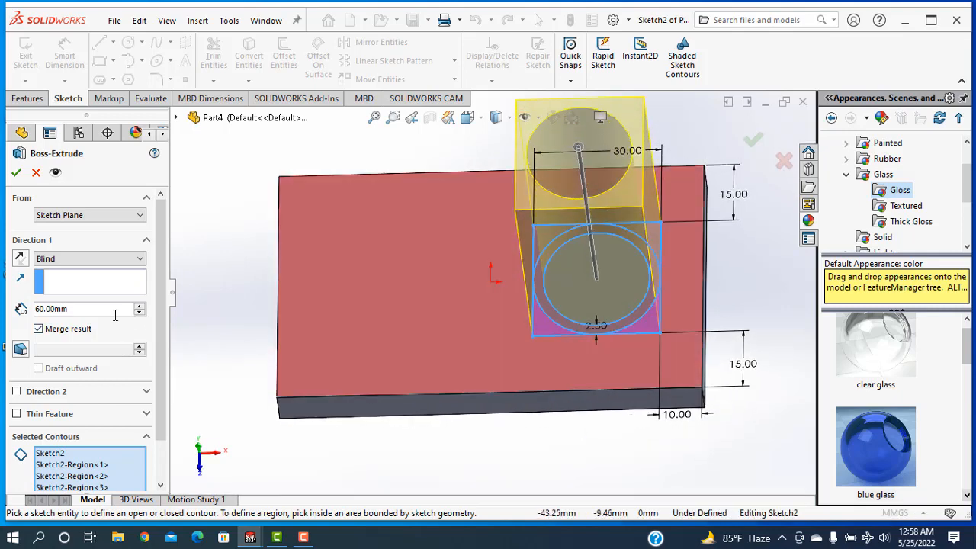
pyautogui.moveTo(114, 315); pyautogui.dragTo(15, 312)
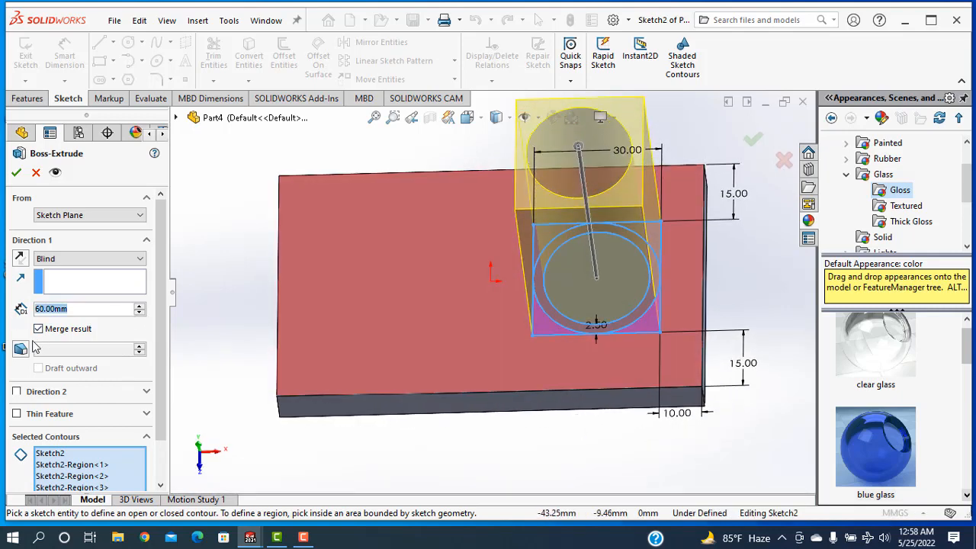
pyautogui.write('40')
pyautogui.press('Return')
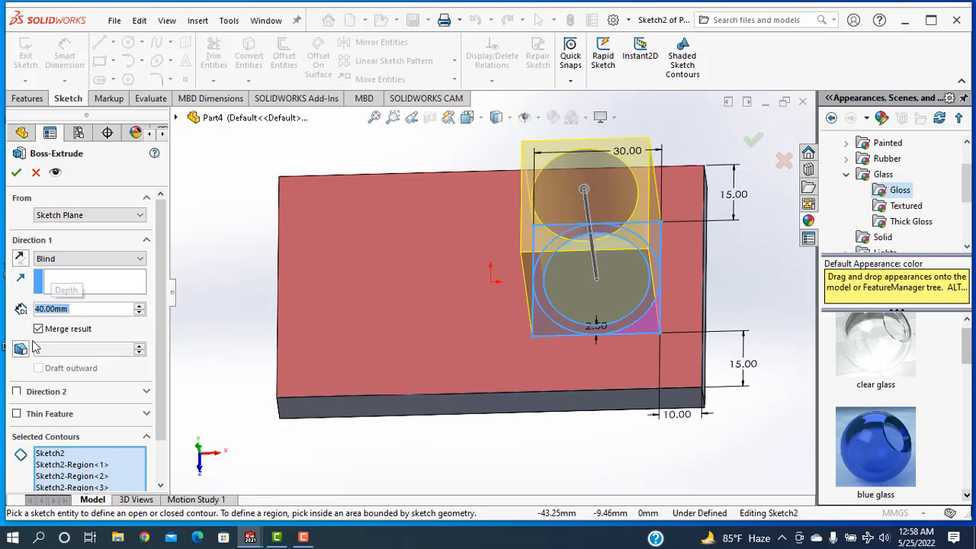
pyautogui.click(15, 173)
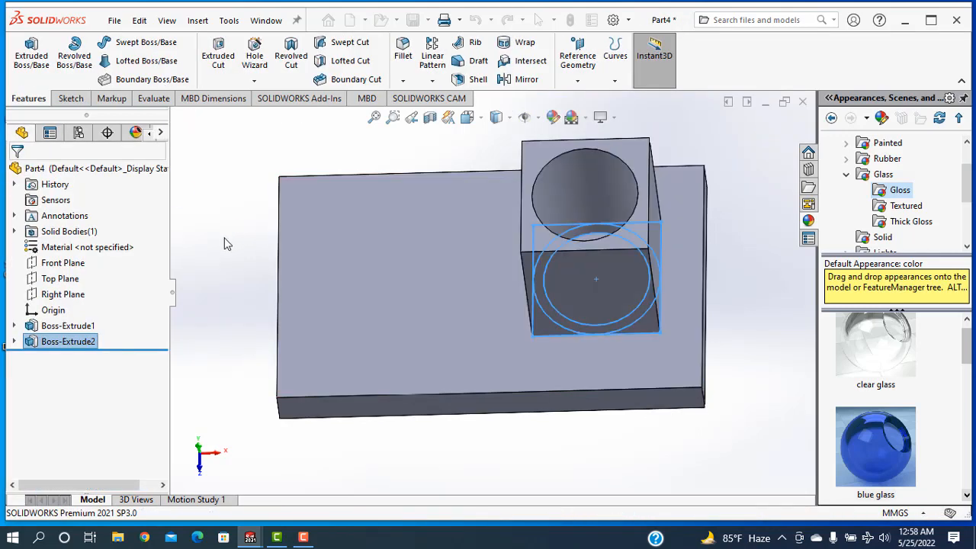
# Step: Sketch a line on the Front Plane from the plate's upper left corner to the block's upper left corner
pyautogui.click(72, 263)
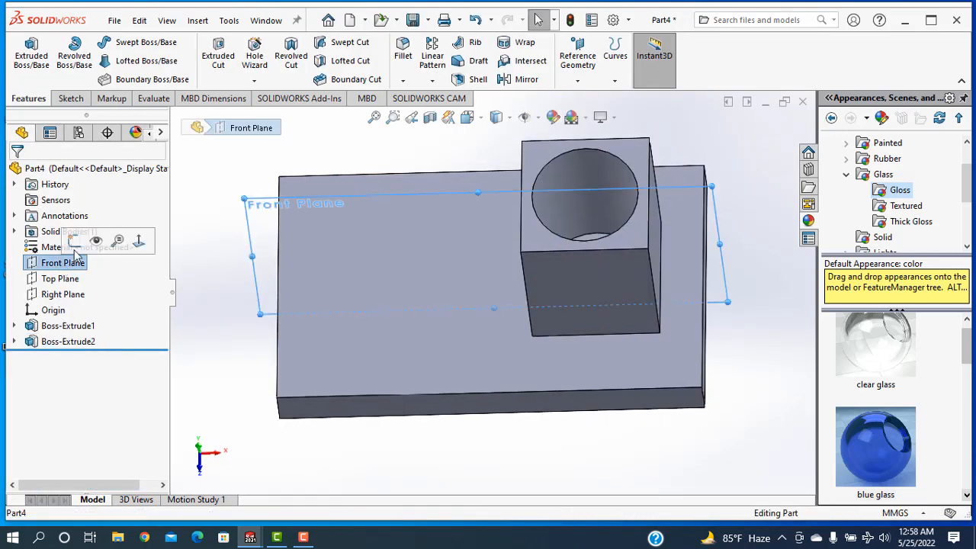
pyautogui.click(73, 240)
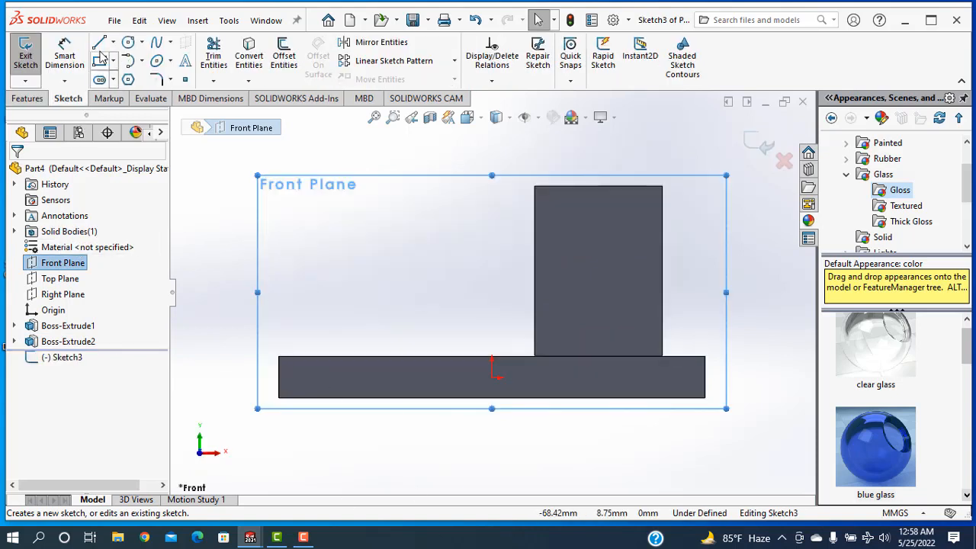
pyautogui.click(99, 45)
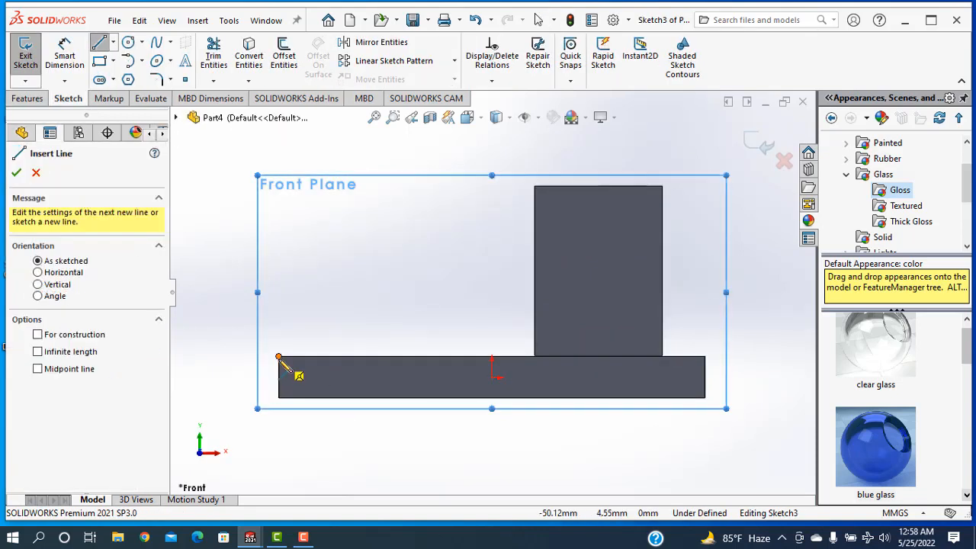
pyautogui.click(279, 356)
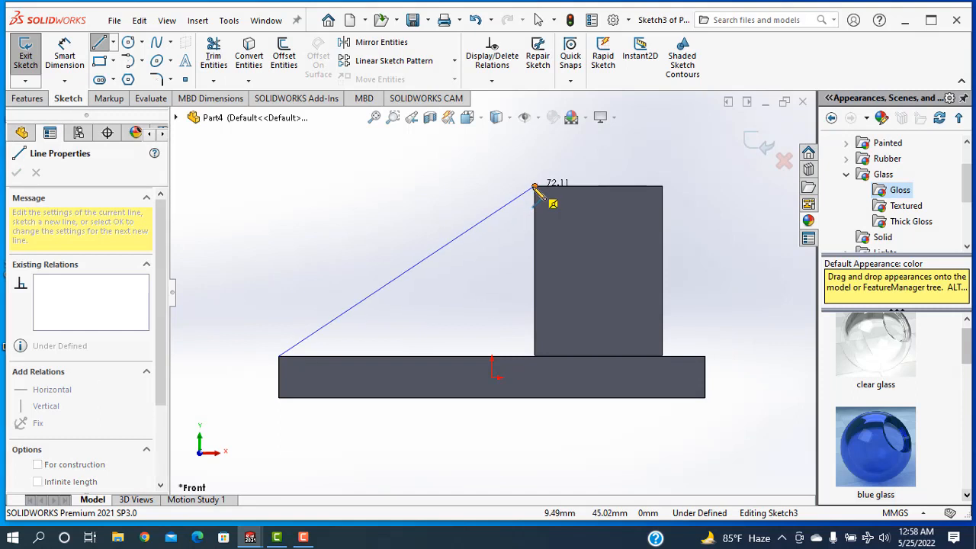
pyautogui.click(534, 186)
pyautogui.press('Escape')
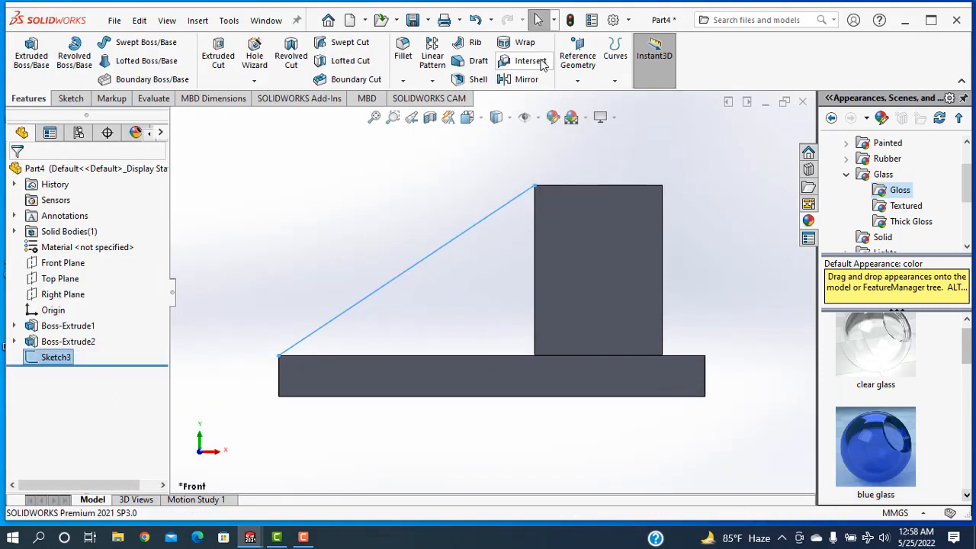
# Step: Create a 10 mm thick rib from the sloped line, with thickness on both sides
pyautogui.click(473, 42)
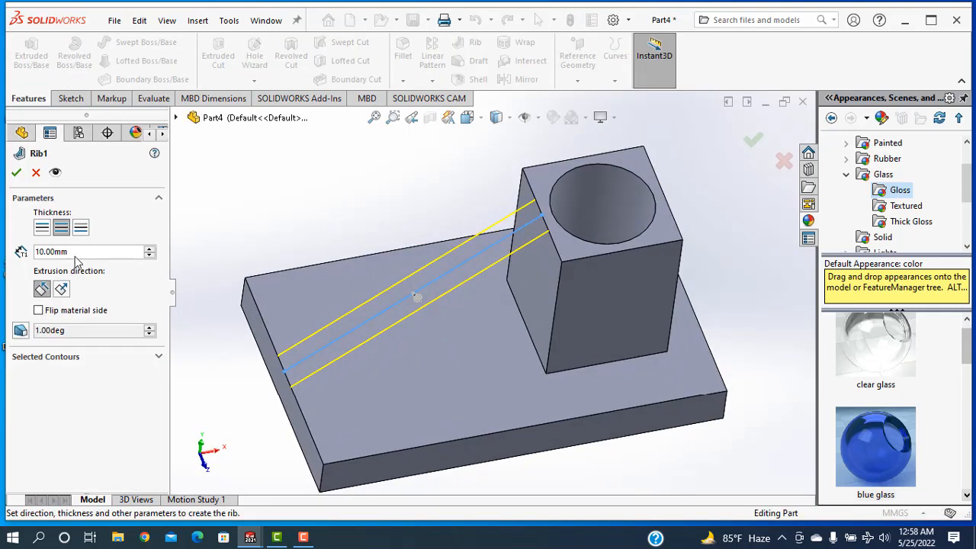
pyautogui.click(16, 173)
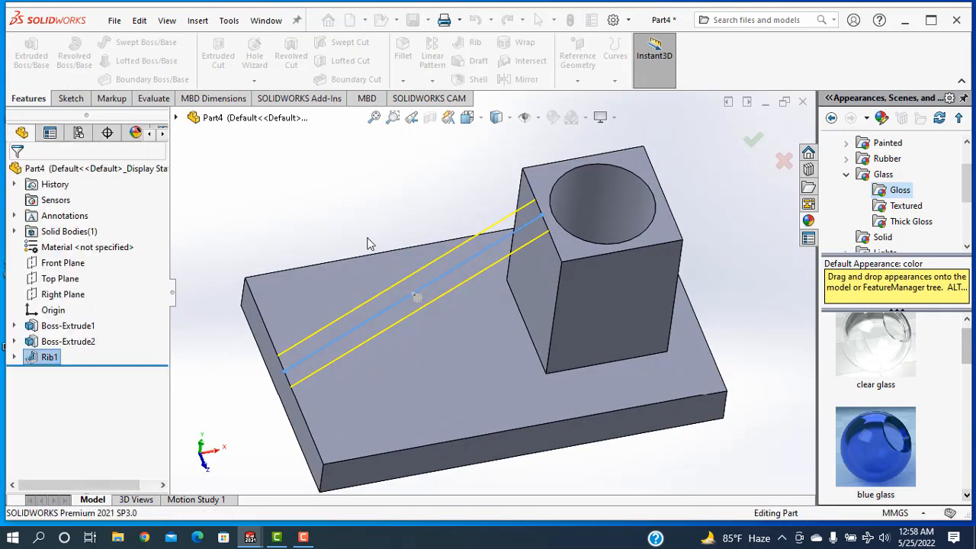
pyautogui.scroll(3, 457, 392)
pyautogui.moveTo(463, 403); pyautogui.dragTo(641, 348, button='middle')
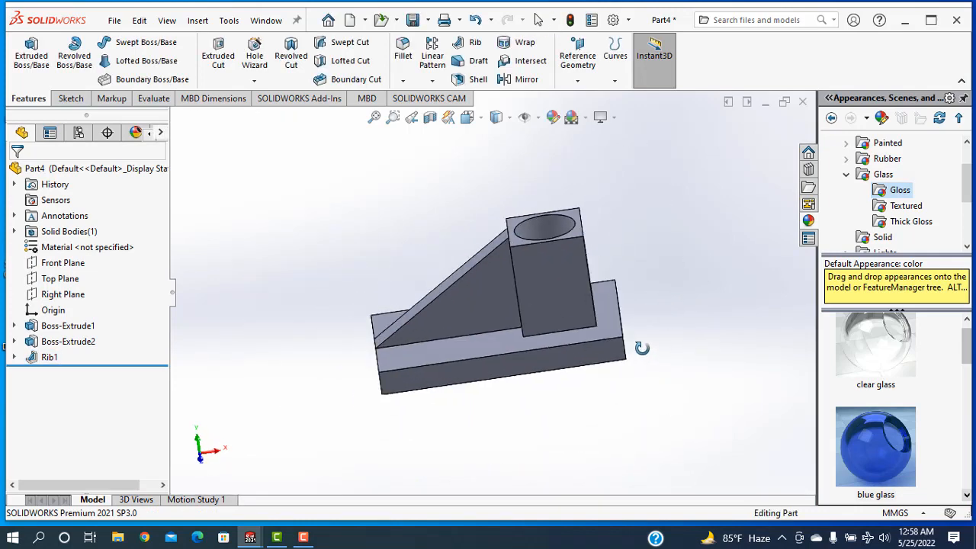
# Step: Check the finished part's mass properties and close the report
pyautogui.click(150, 99)
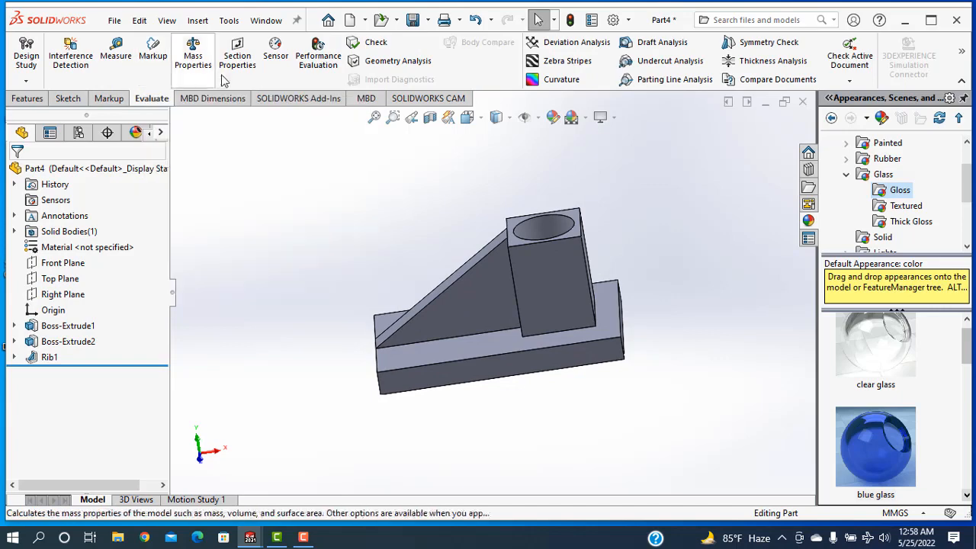
pyautogui.click(197, 73)
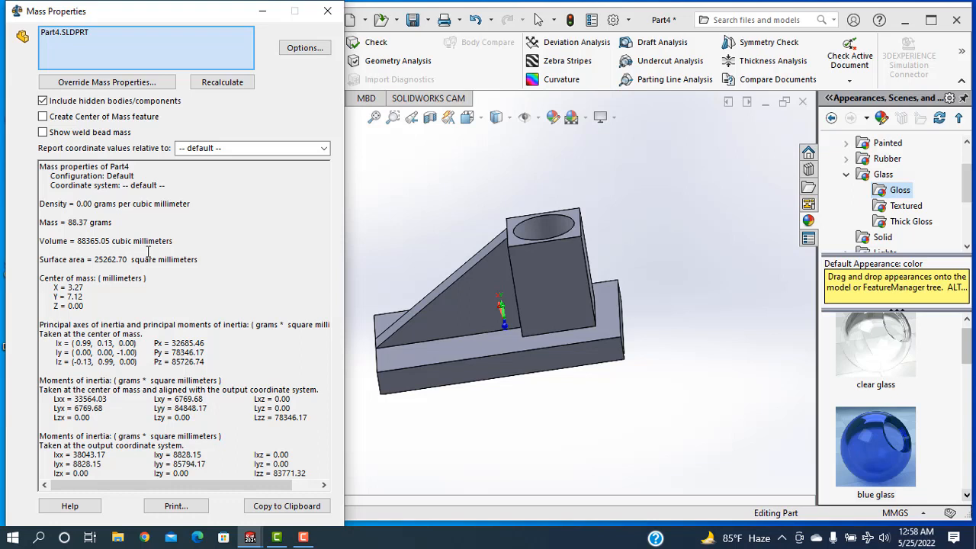
pyautogui.click(328, 12)
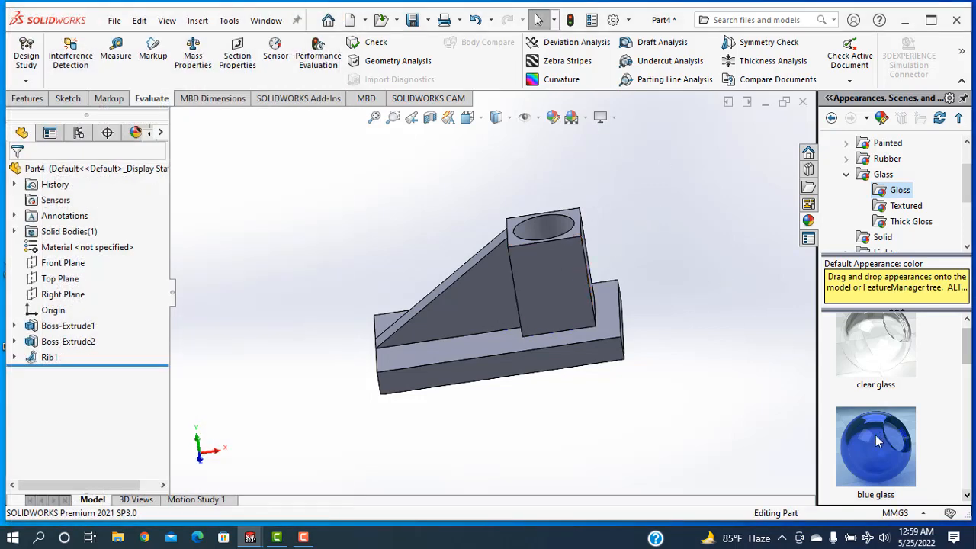
# Step: Apply the blue glass appearance to the whole part
pyautogui.click(508, 120)
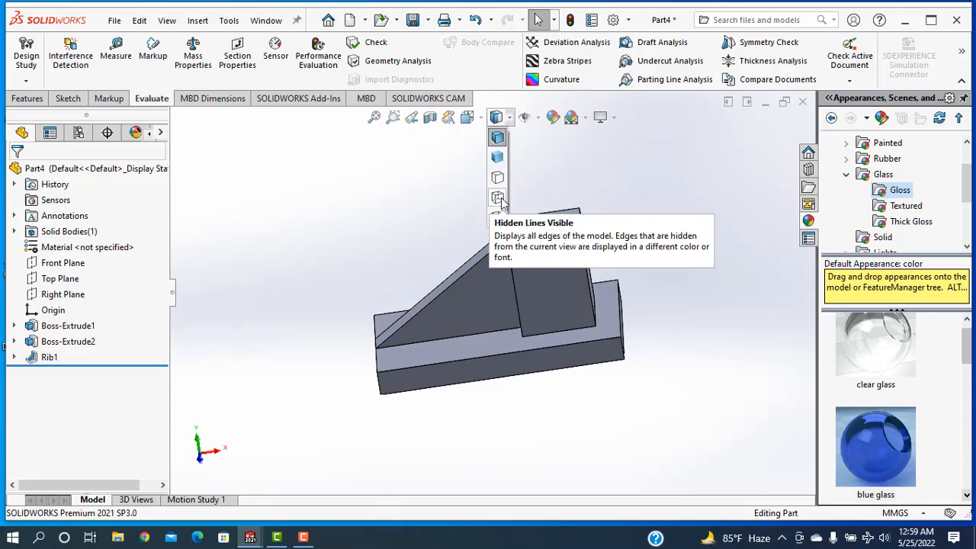
pyautogui.doubleClick(882, 447)
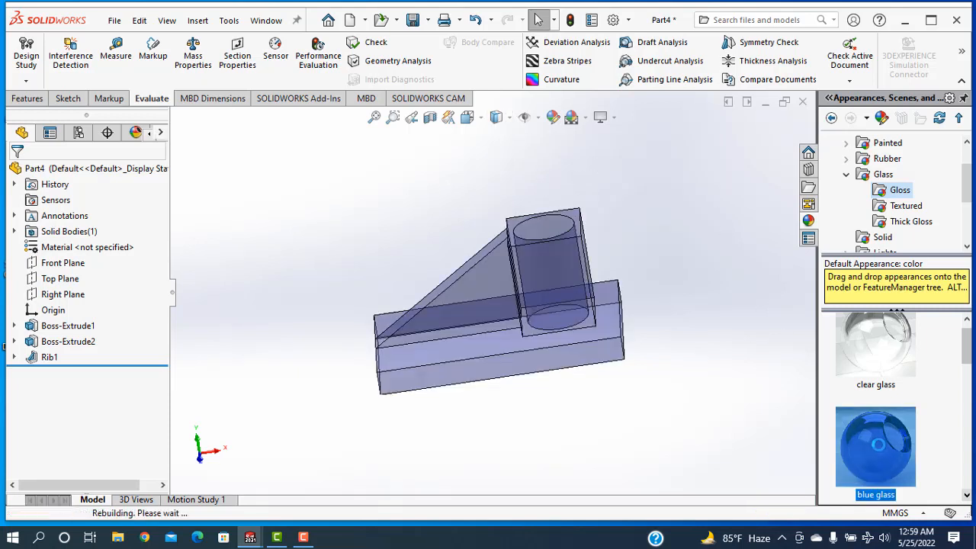
pyautogui.moveTo(726, 221); pyautogui.dragTo(720, 254, button='middle')
# Step: Display the model with hidden lines visible and split the graphics area into four views
pyautogui.click(496, 117)
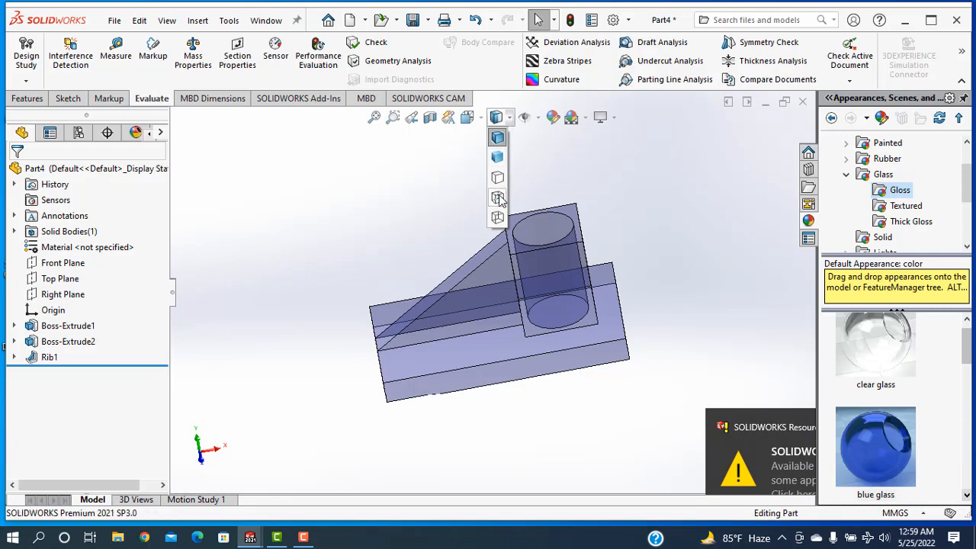
pyautogui.moveTo(686, 279)
pyautogui.mouseDown(button='middle')
pyautogui.moveTo(682, 272)
pyautogui.moveTo(660, 322)
pyautogui.moveTo(638, 266)
pyautogui.moveTo(676, 307)
pyautogui.moveTo(697, 309)
pyautogui.mouseUp(button='middle')
pyautogui.click(466, 116)
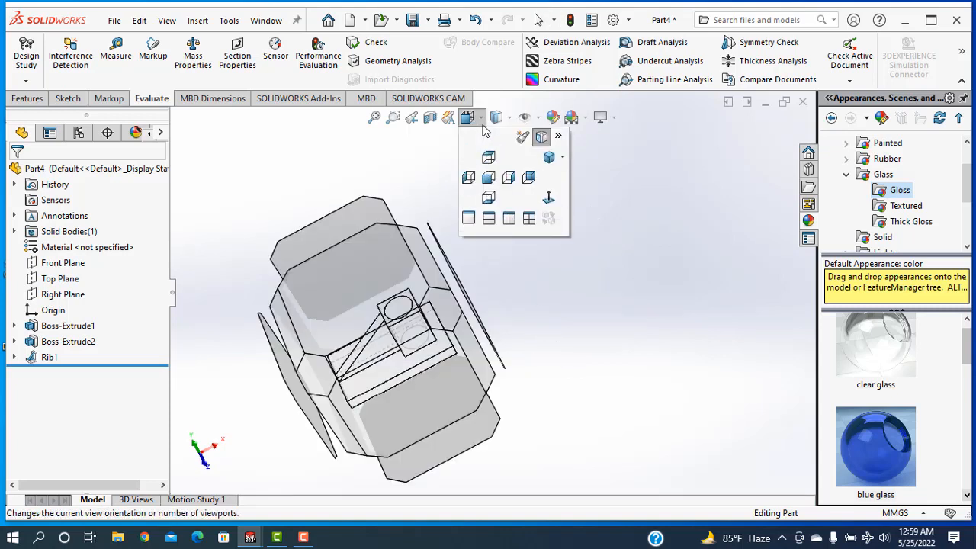
pyautogui.click(528, 219)
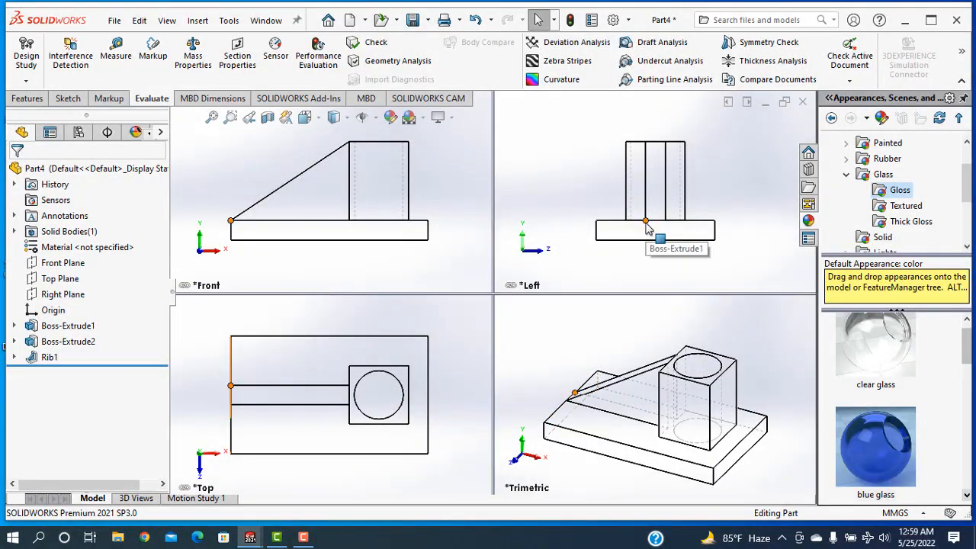
pyautogui.click(303, 536)
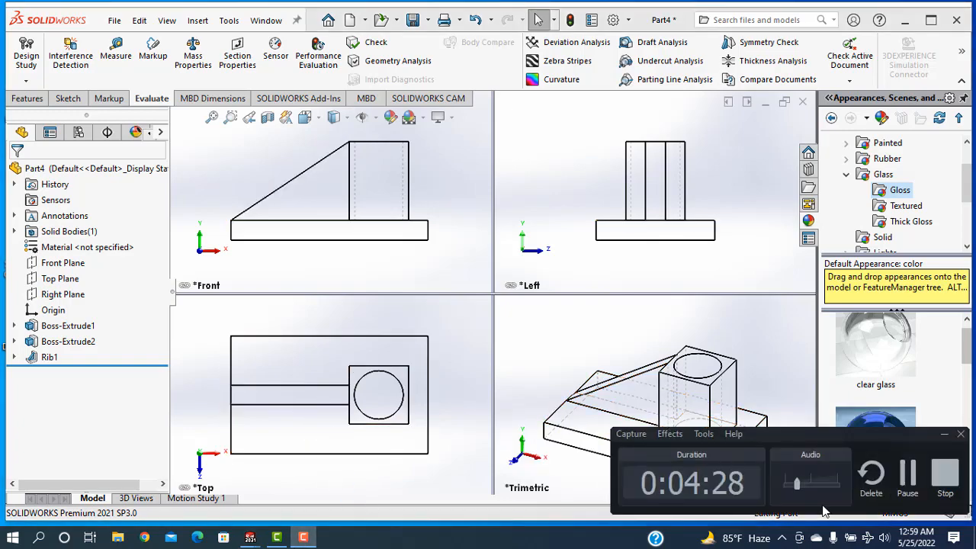